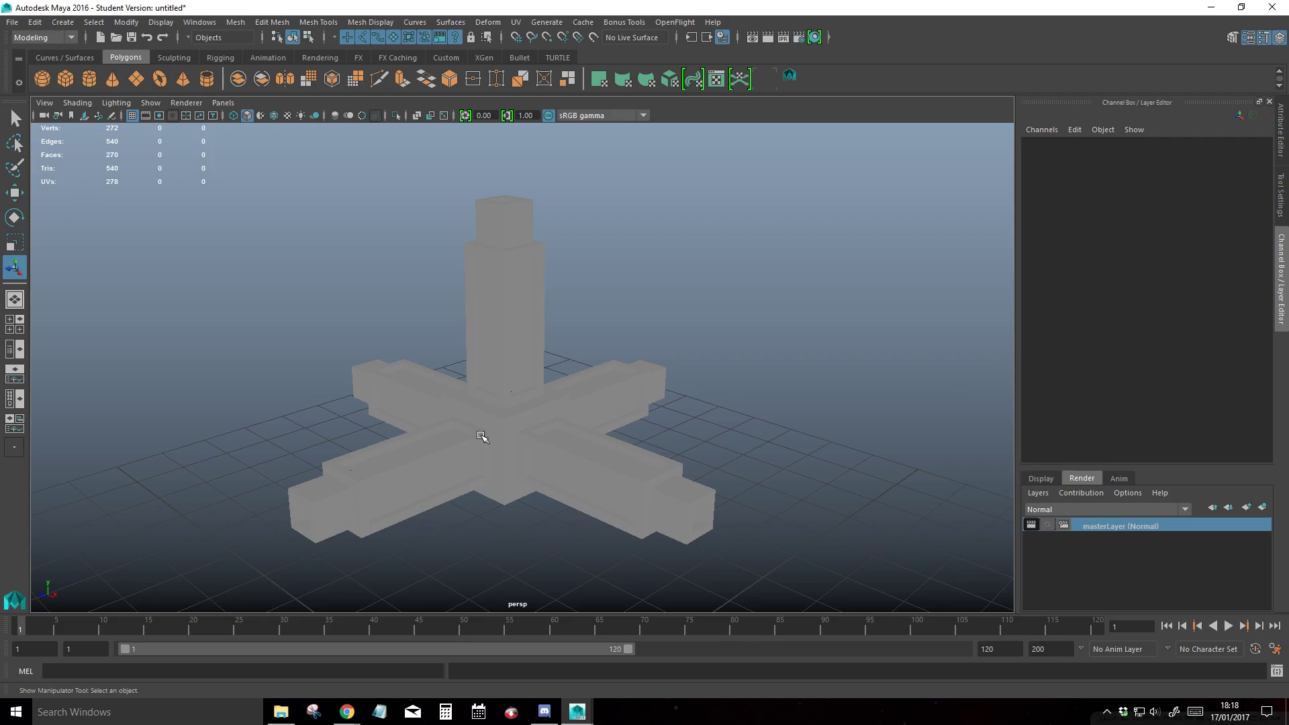
Orbit around the cross model and select it.
mouse_move(480, 440)
left_mouse_down("alt")
mouse_move(510, 403)
mouse_move(480, 440)
mouse_move(602, 439)
mouse_move(400, 425)
mouse_move(468, 436)
left_mouse_up("alt")
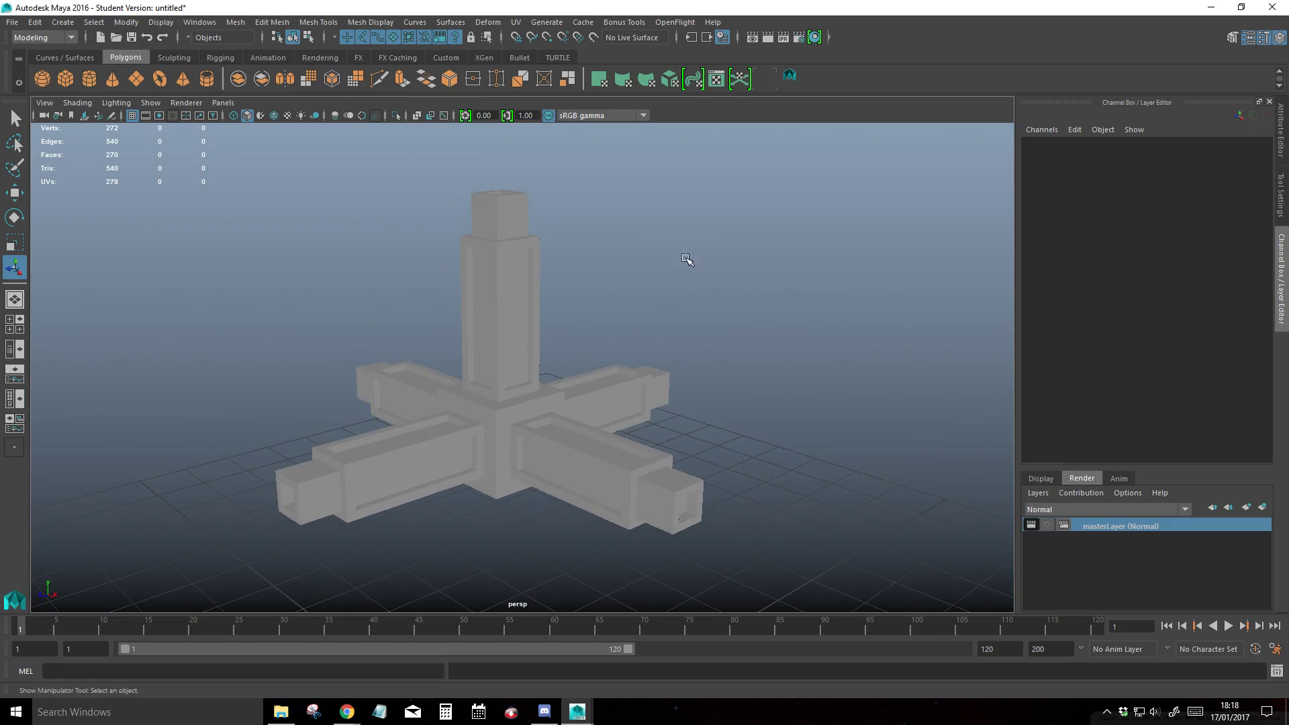
left_click(636, 399)
left_click_drag(336, 365, 475, 441, "alt")
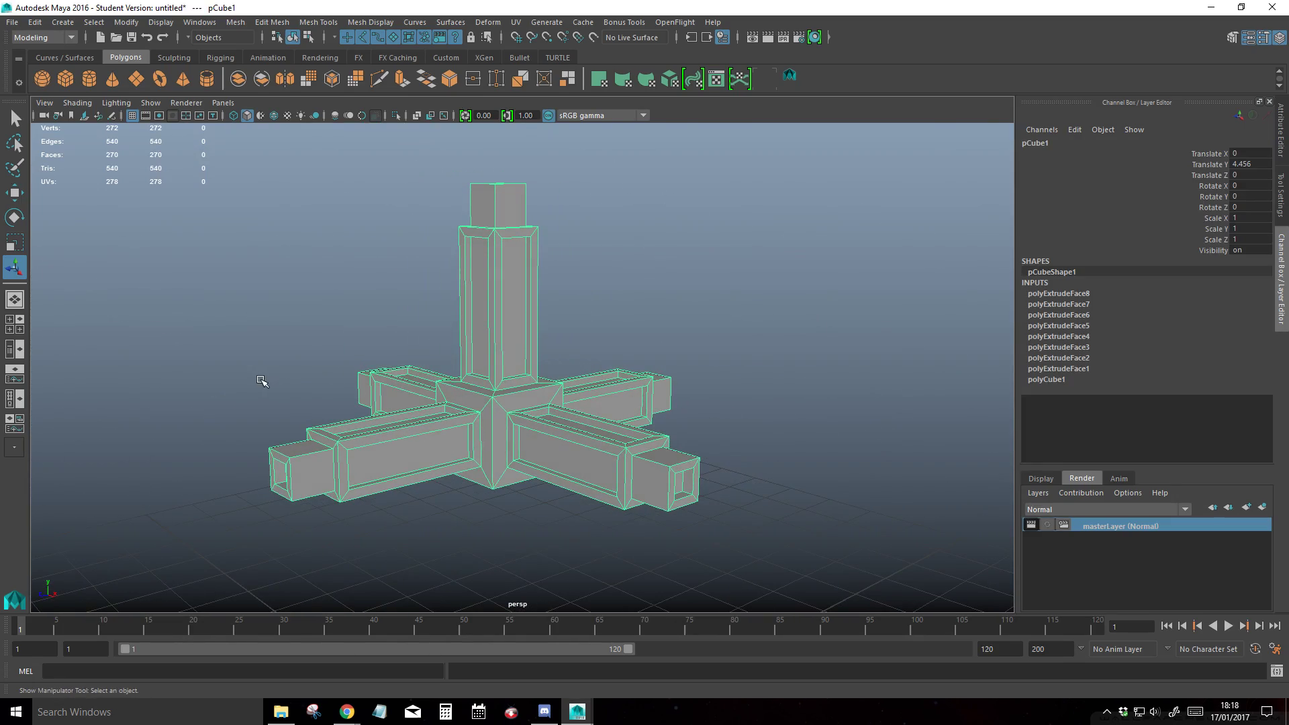
left_click_drag(483, 416, 627, 276, "alt")
left_click(627, 276)
left_click_drag(537, 354, 544, 423, "alt")
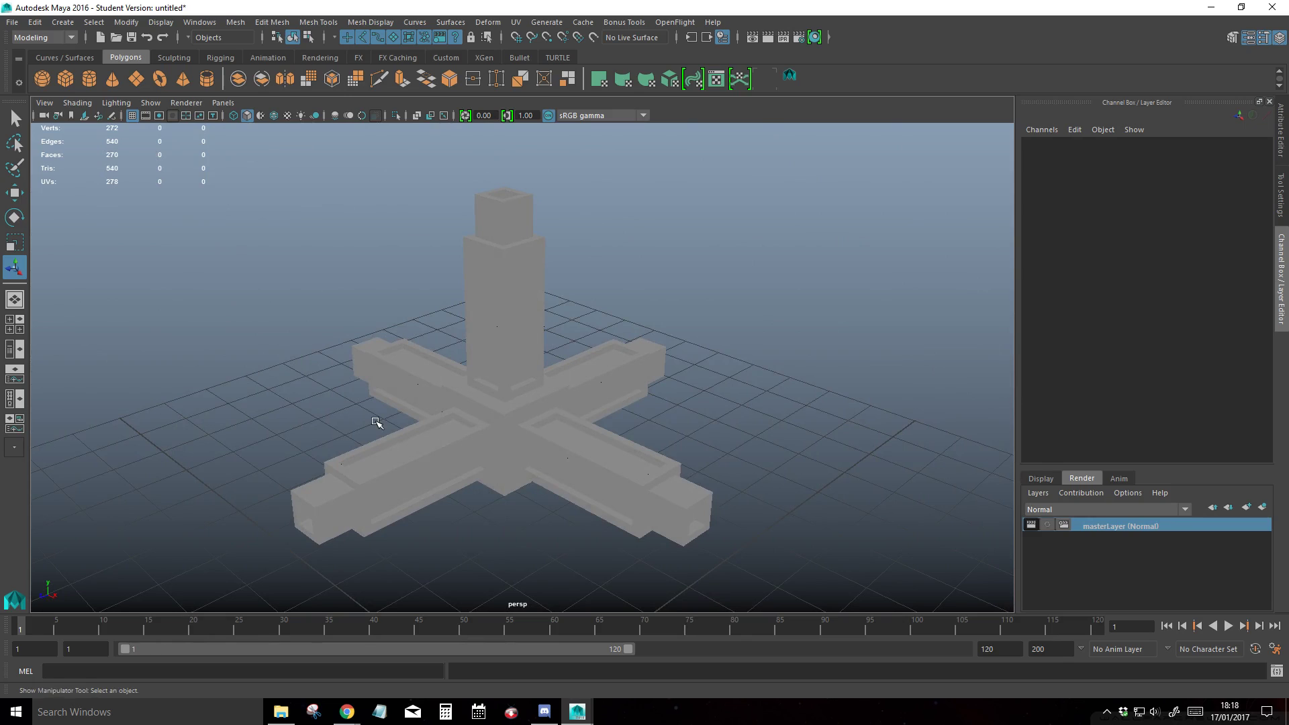
left_click(471, 423)
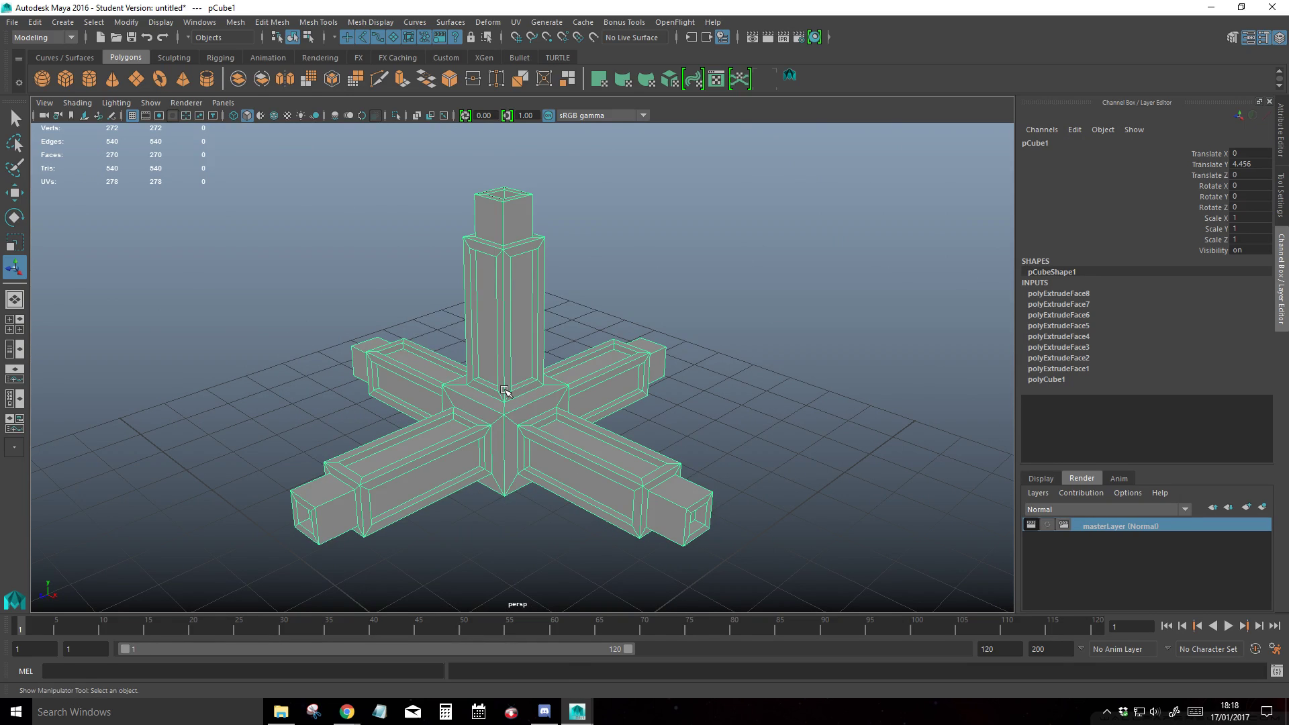
Assign a new Lambert material, lambert2, to the cross model.
right_click_drag(505, 390, 486, 659)
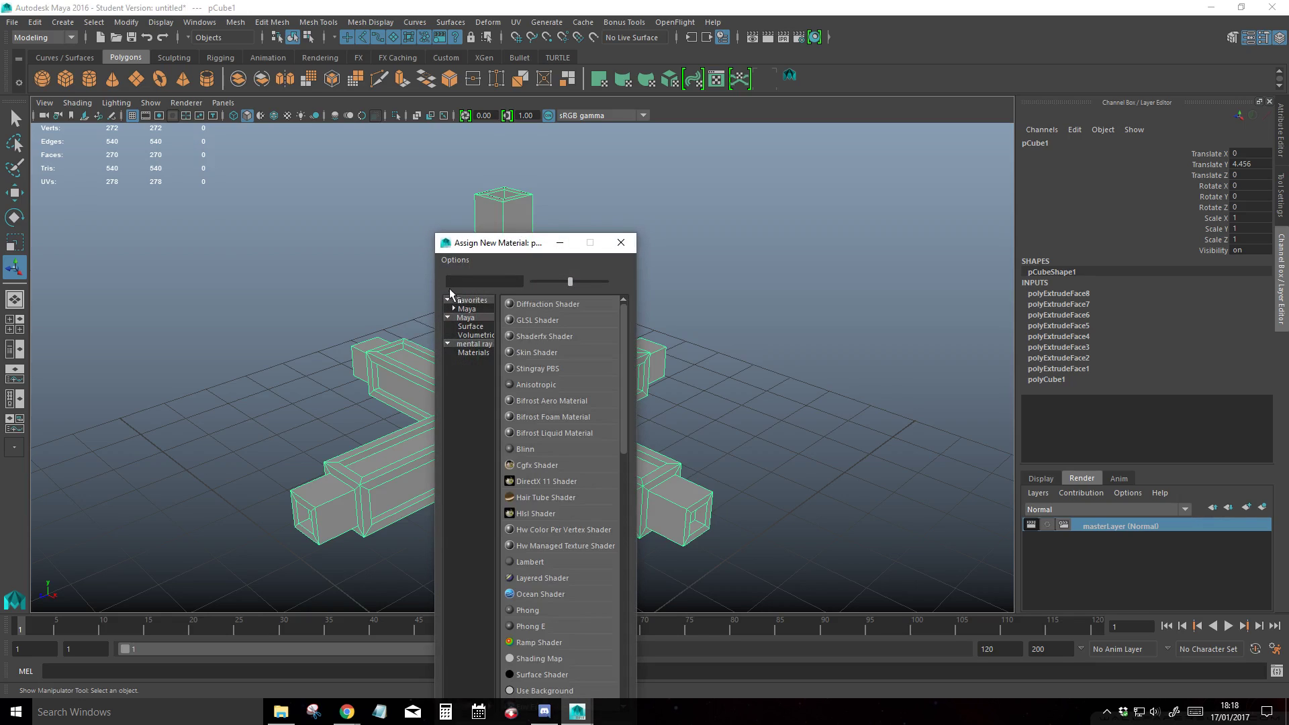
left_click(530, 561)
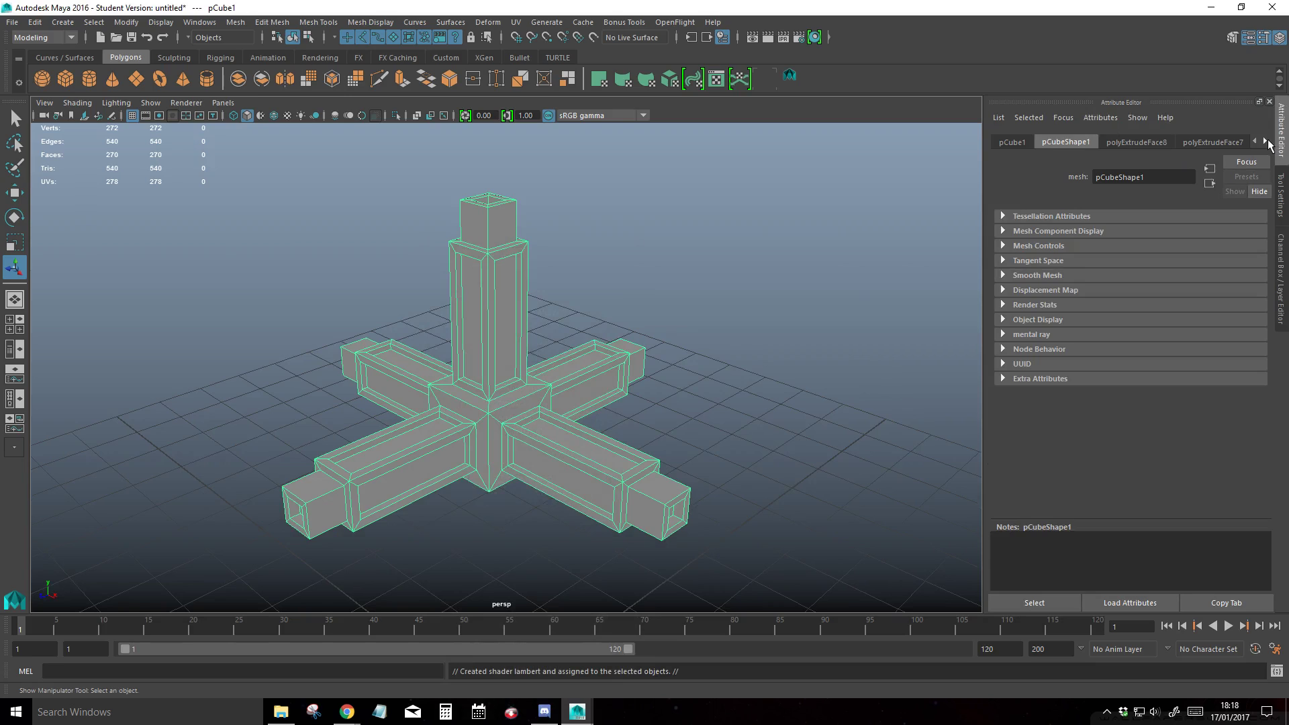
left_click(1265, 142)
left_click(1265, 142)
left_click(1228, 142)
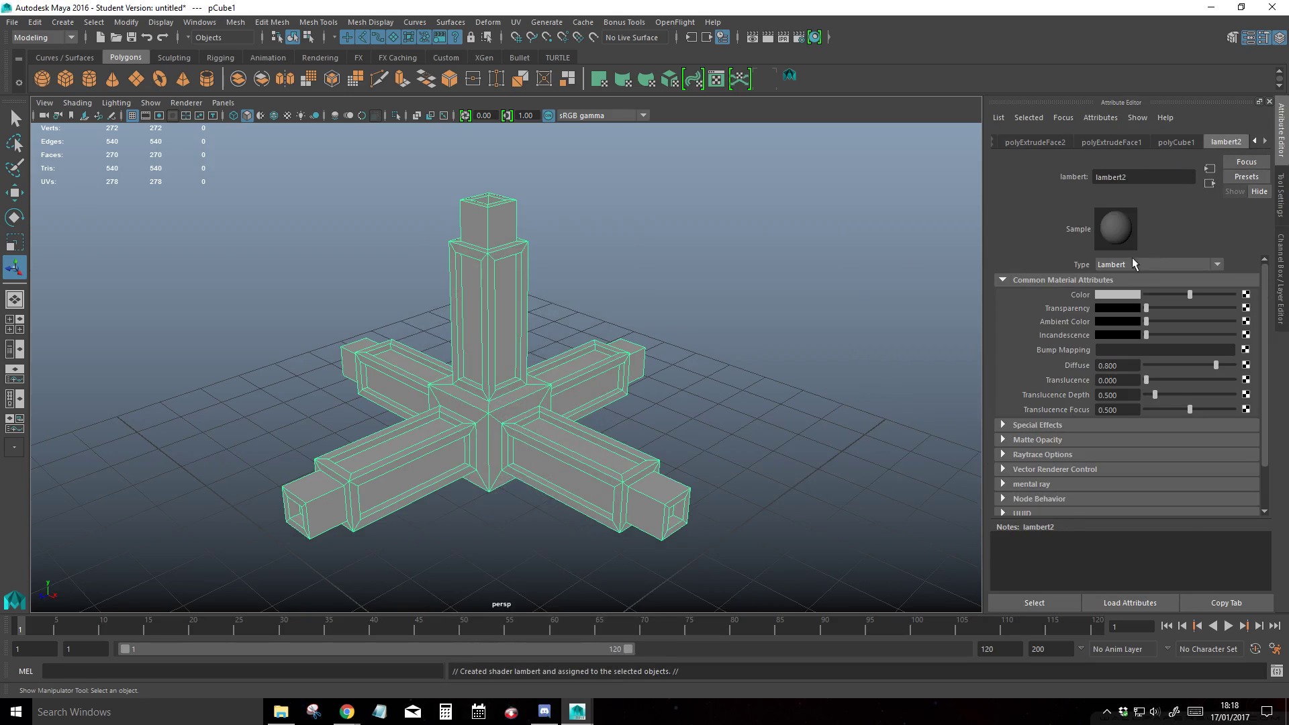
Colour lambert2 dark red (HSV 360, 1.000, 0.404) and orbit to inspect the red cross.
left_click(1126, 293)
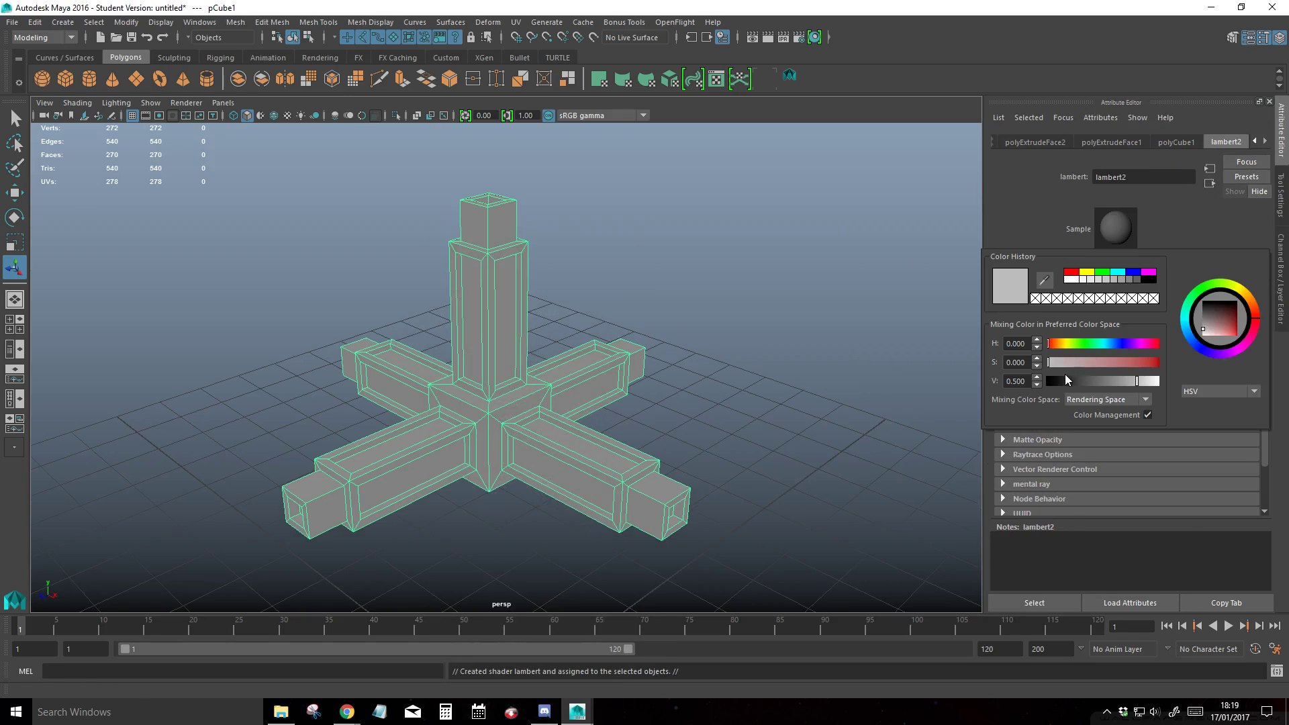
left_click(1085, 278)
mouse_move(1134, 380)
left_mouse_down()
mouse_move(1107, 380)
mouse_move(1130, 383)
left_mouse_up()
left_click(1049, 343)
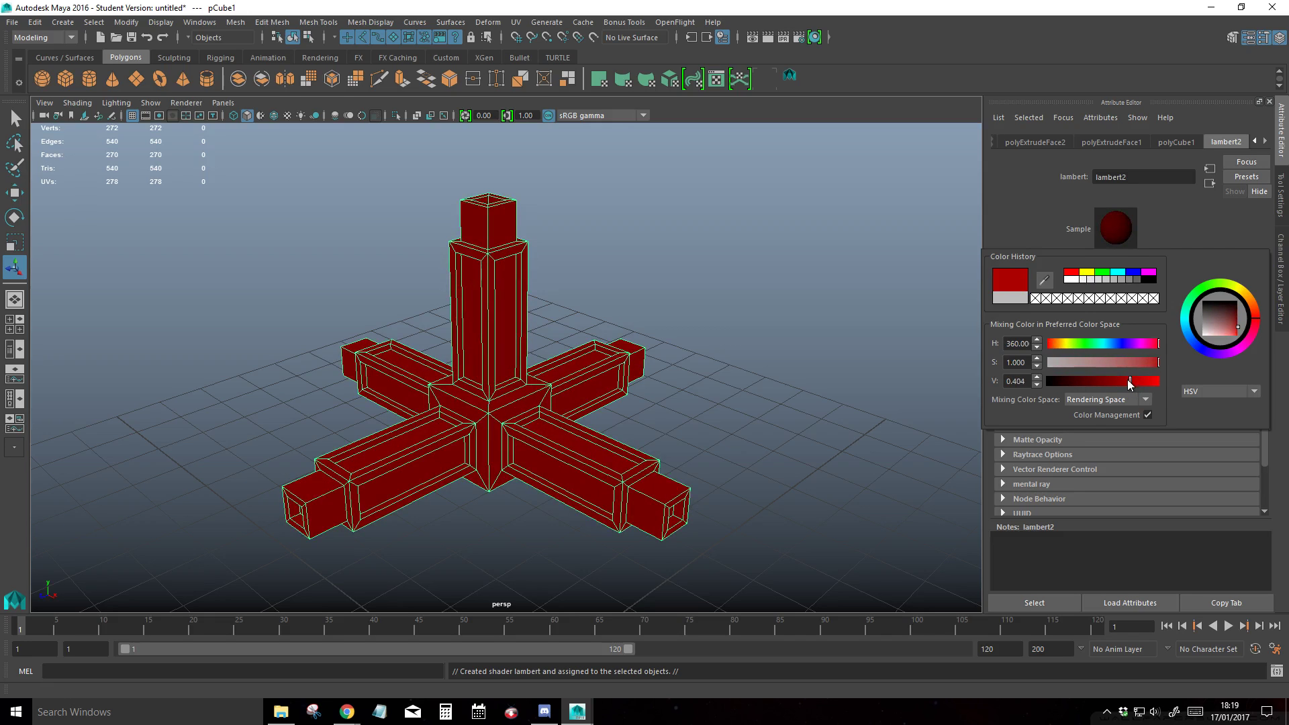
left_click(747, 325)
left_click_drag(677, 367, 577, 382, "alt")
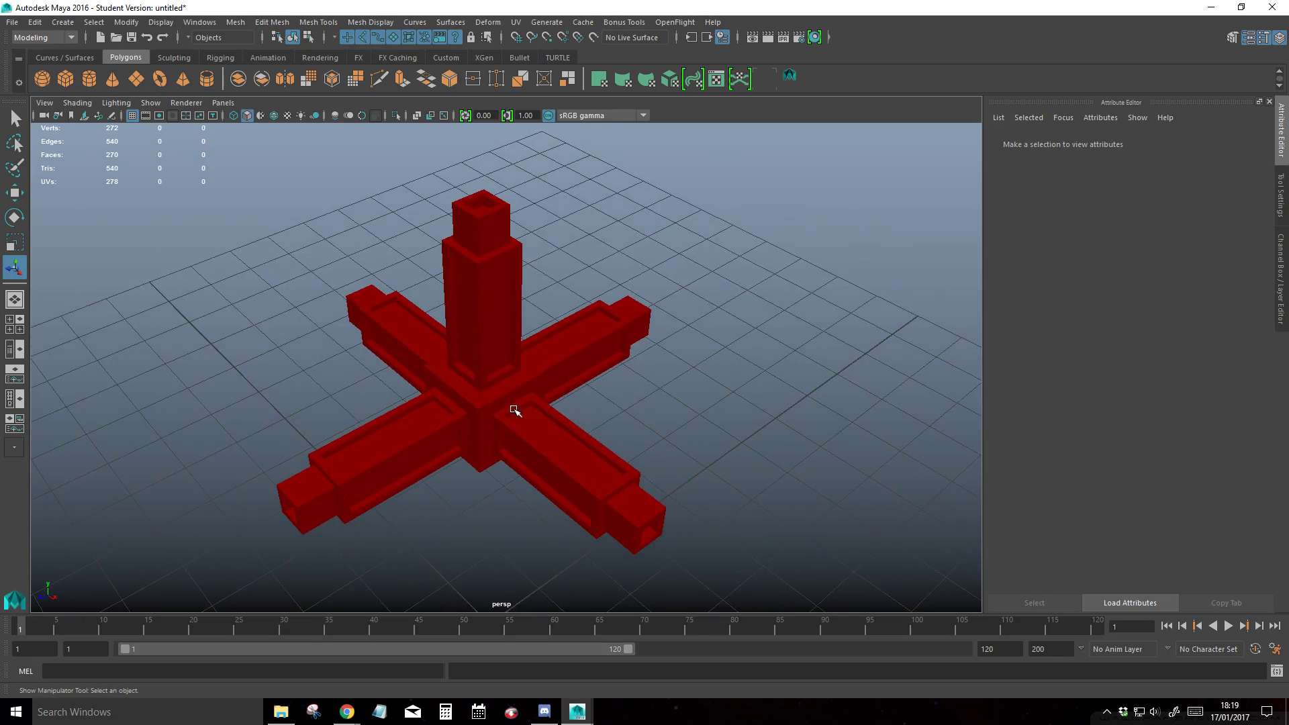
left_click_drag(514, 410, 489, 403, "alt")
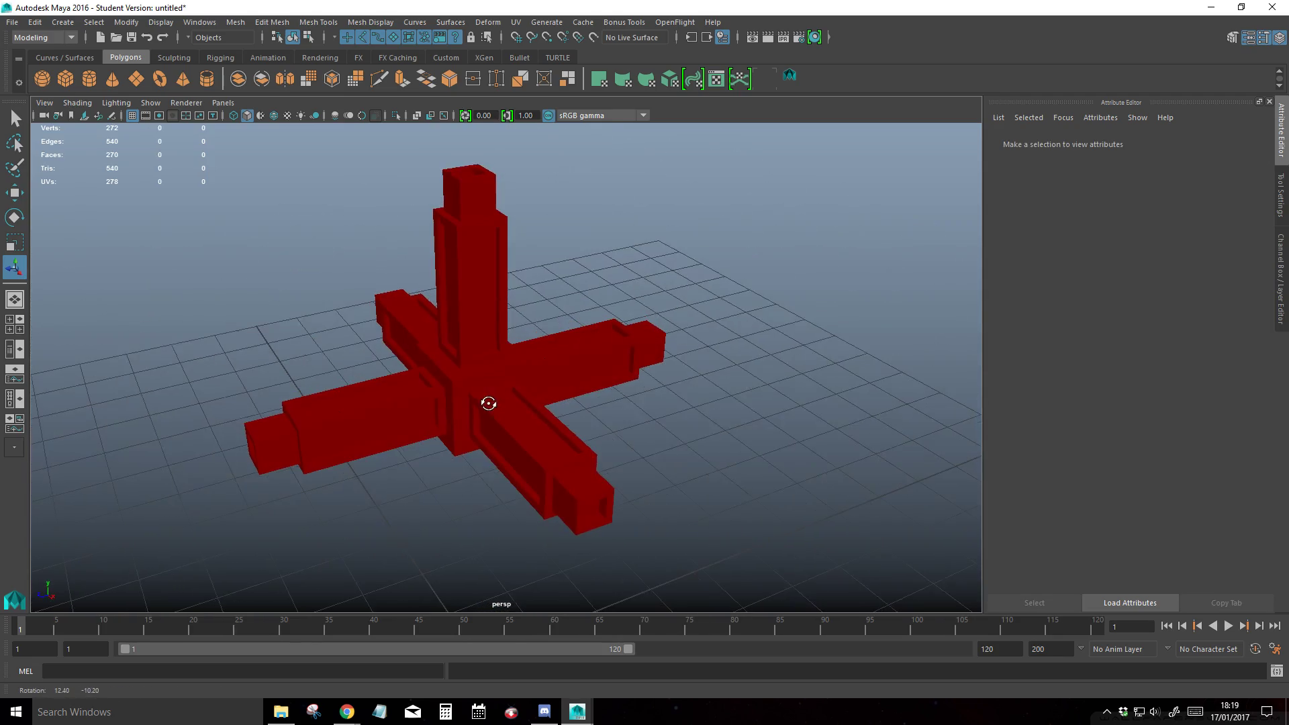
left_click_drag(445, 451, 510, 390, "alt")
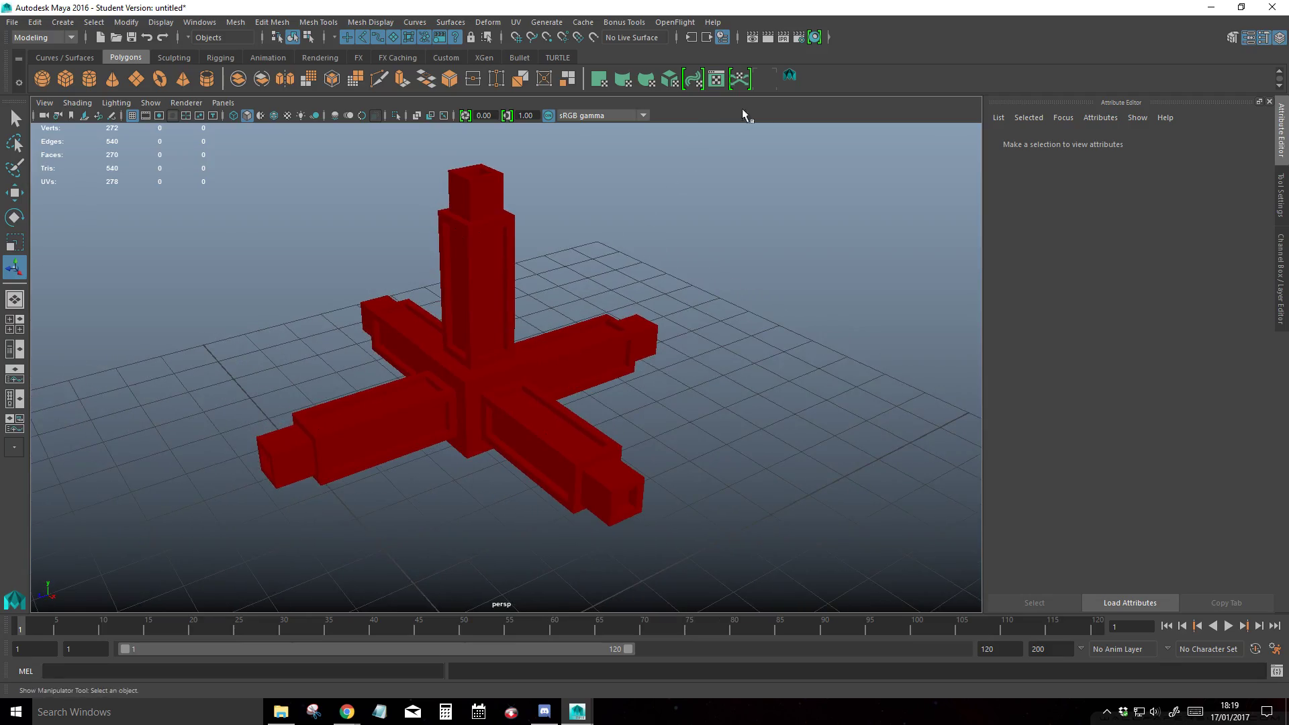
Select the red cross and create an empty render layer from masterLayer.
left_click_drag(445, 331, 489, 365, "alt")
left_click(490, 368)
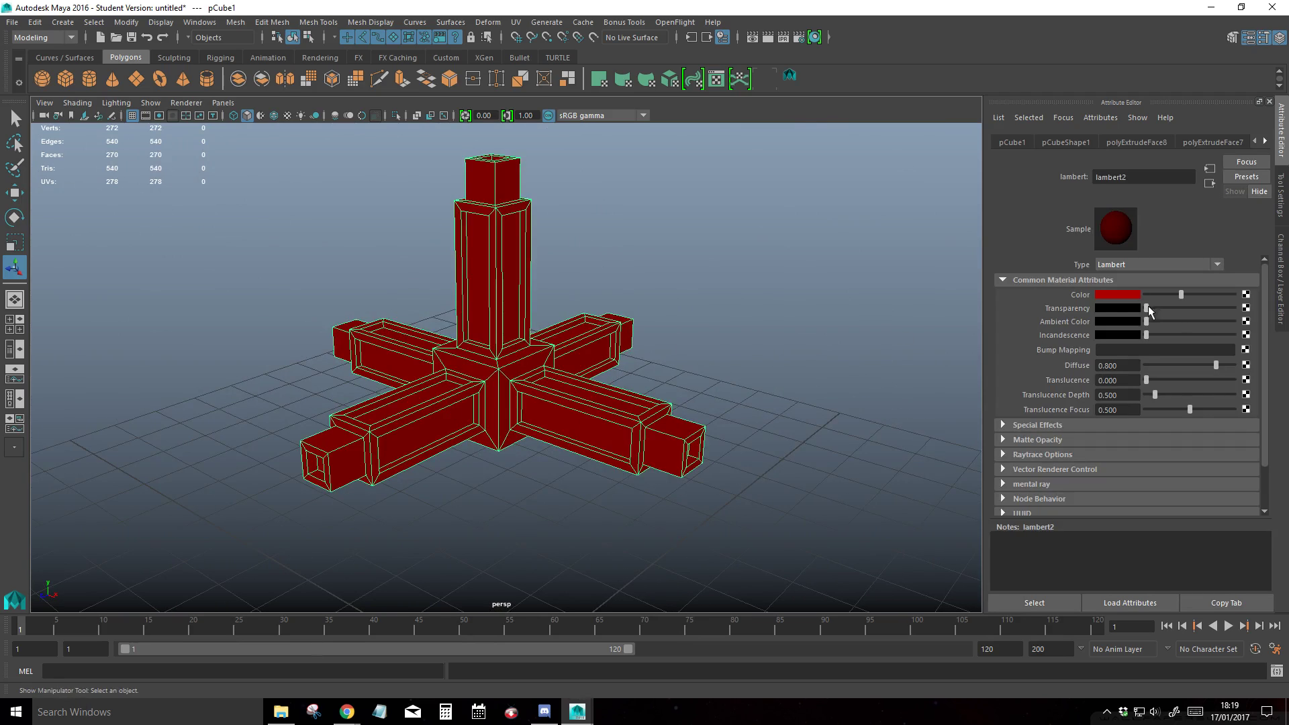
left_click(1284, 262)
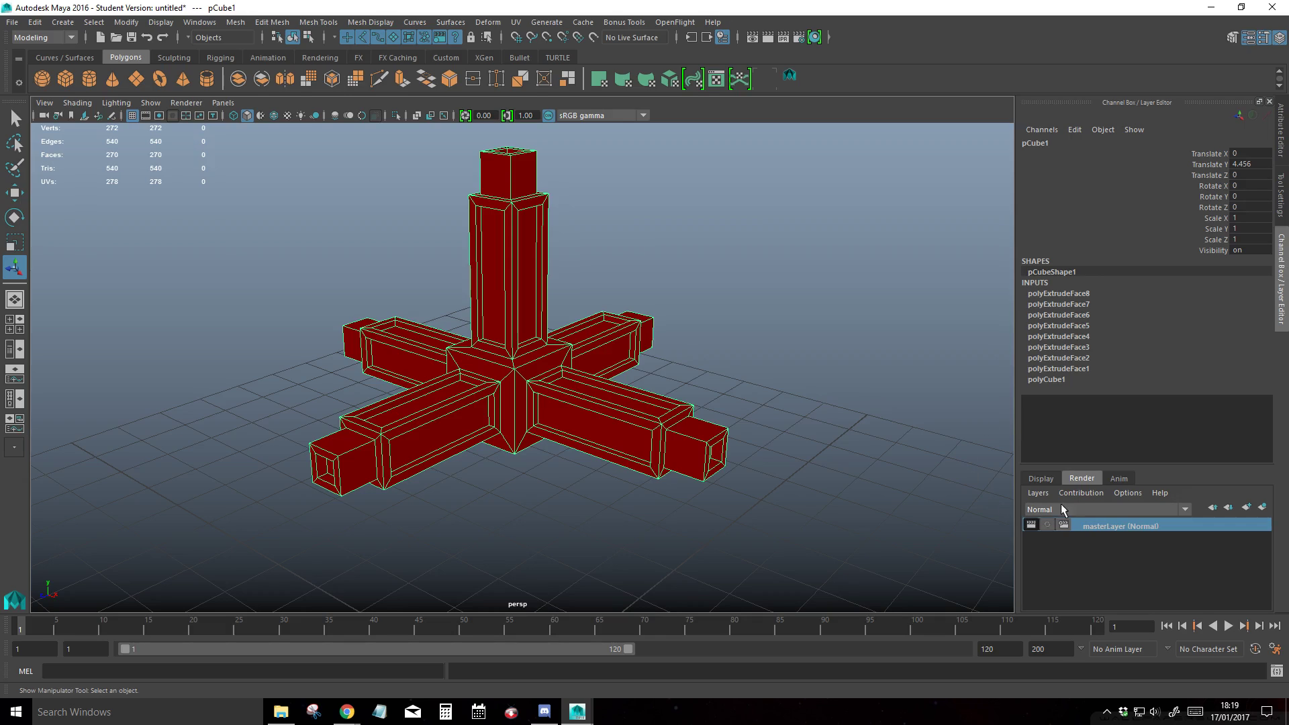
right_click(1114, 526)
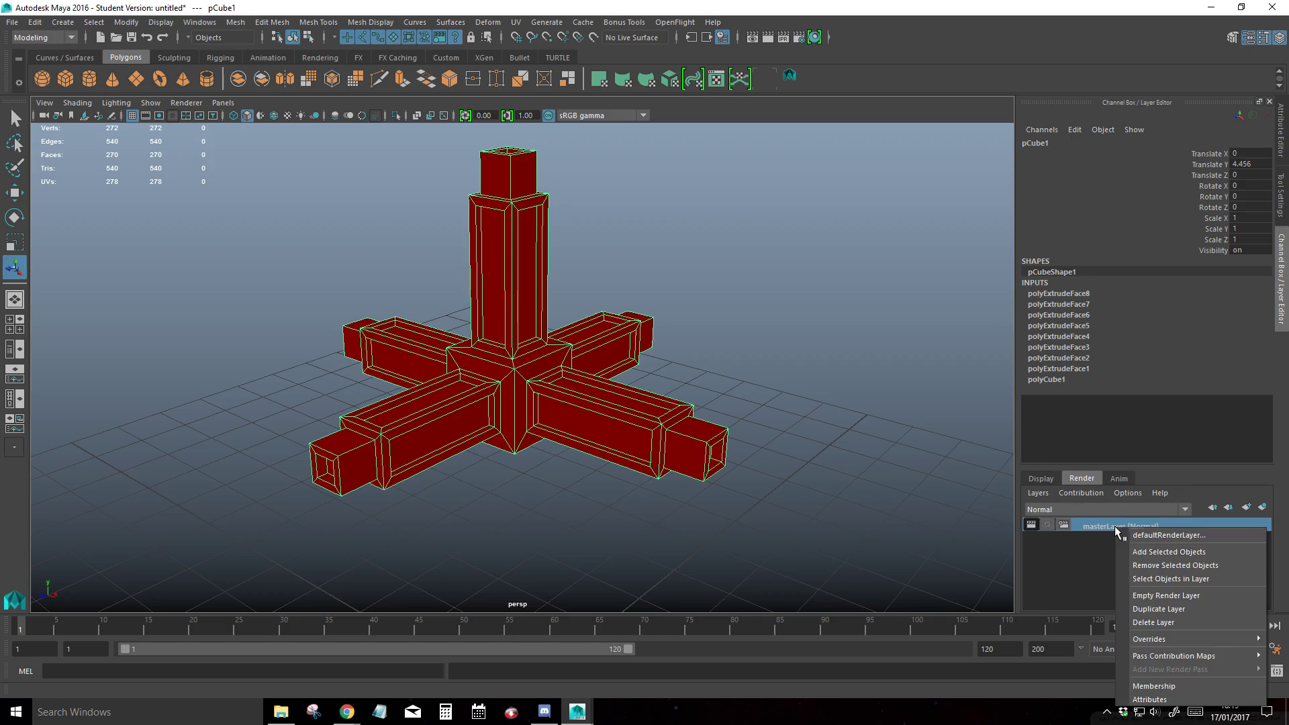
left_click(1144, 596)
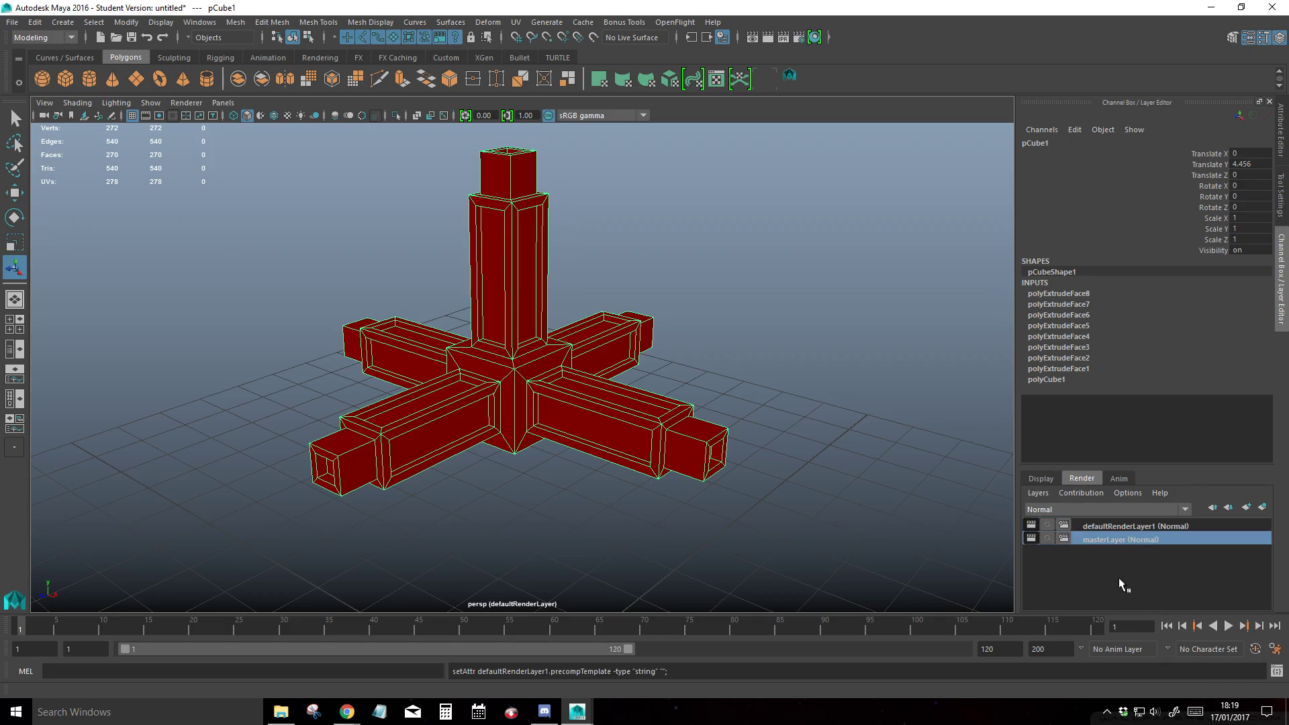
Rename the new render layer 'AO_Layer' and set its blend mode to Multiply.
left_click(1105, 523)
double_click(1105, 523)
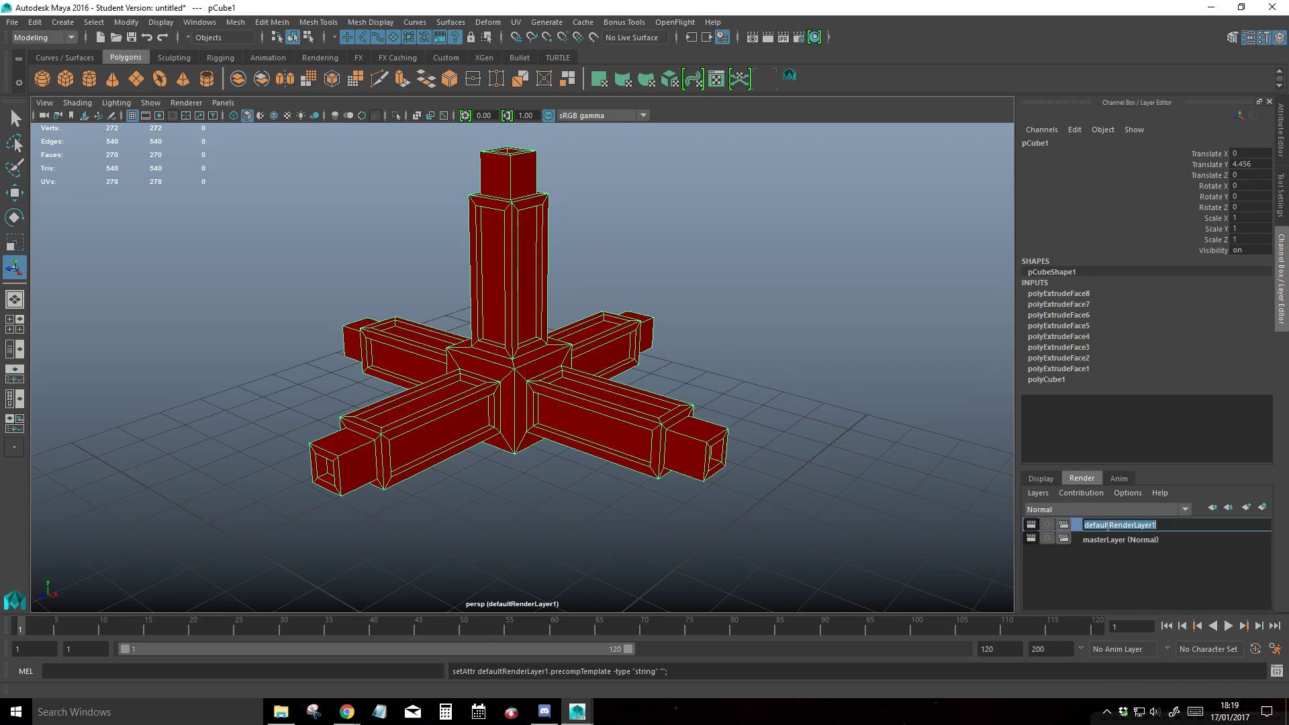
type("AO_Layer")
key("Return")
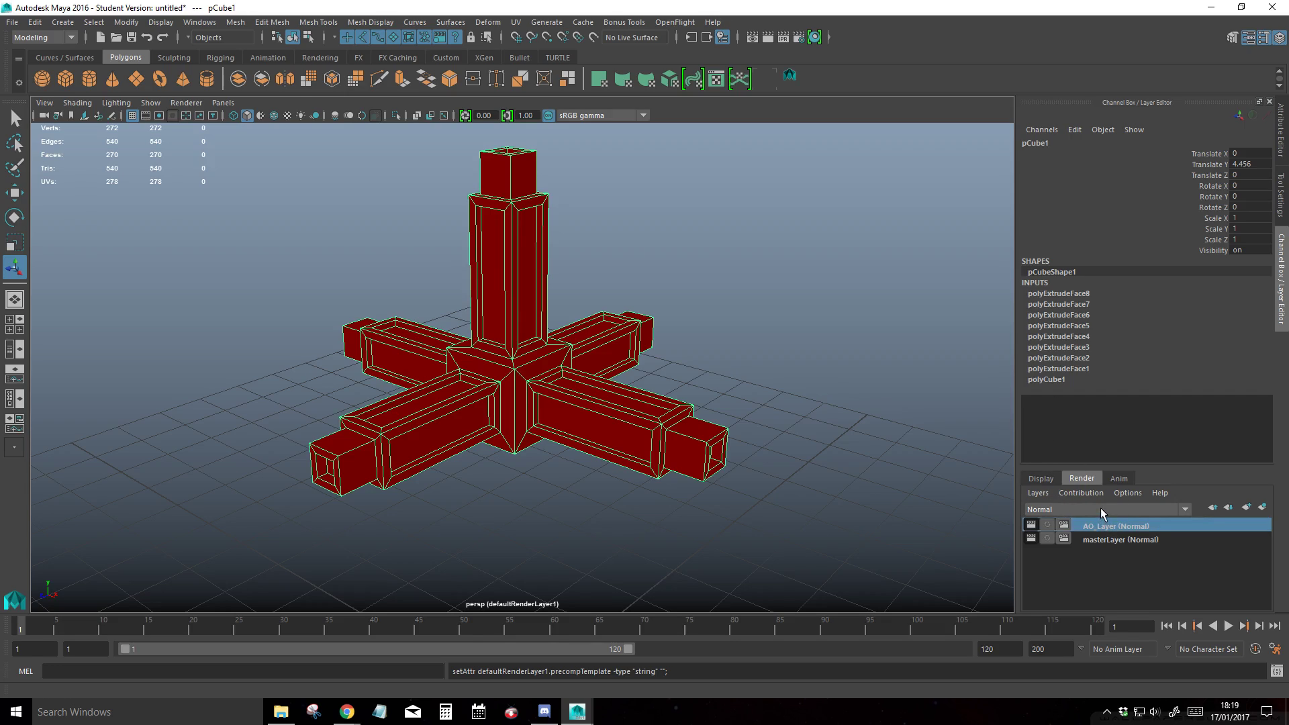
left_click(1067, 509)
left_click(1058, 564)
Override AO_Layer with a new lambert3 material: pure white colour, near-white ambient colour.
right_click(1090, 529)
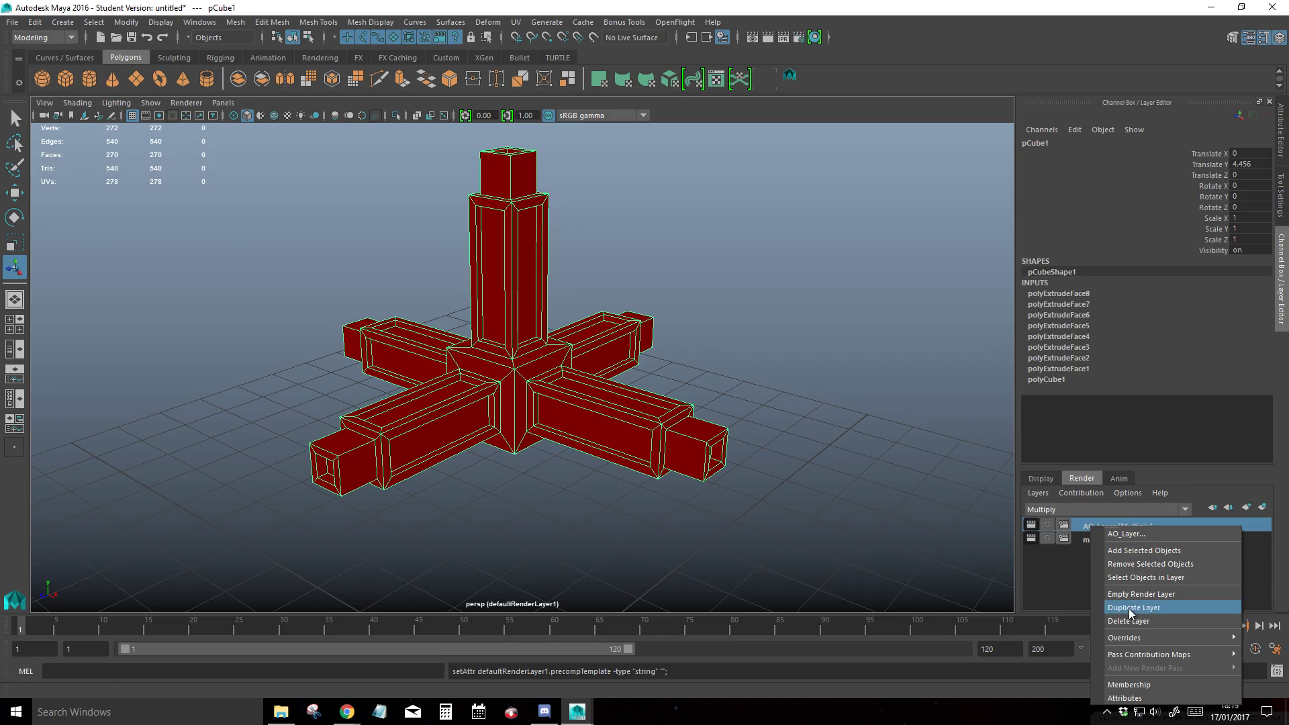
mouse_move(1134, 639)
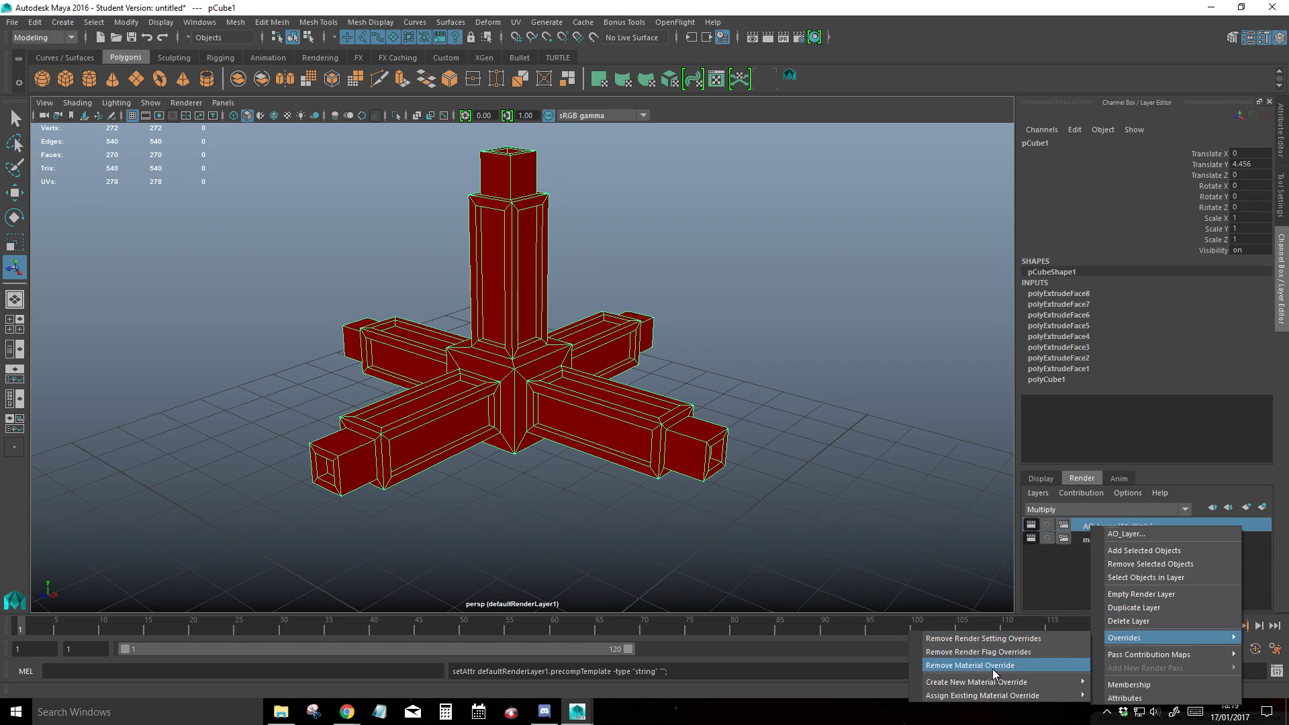
mouse_move(989, 682)
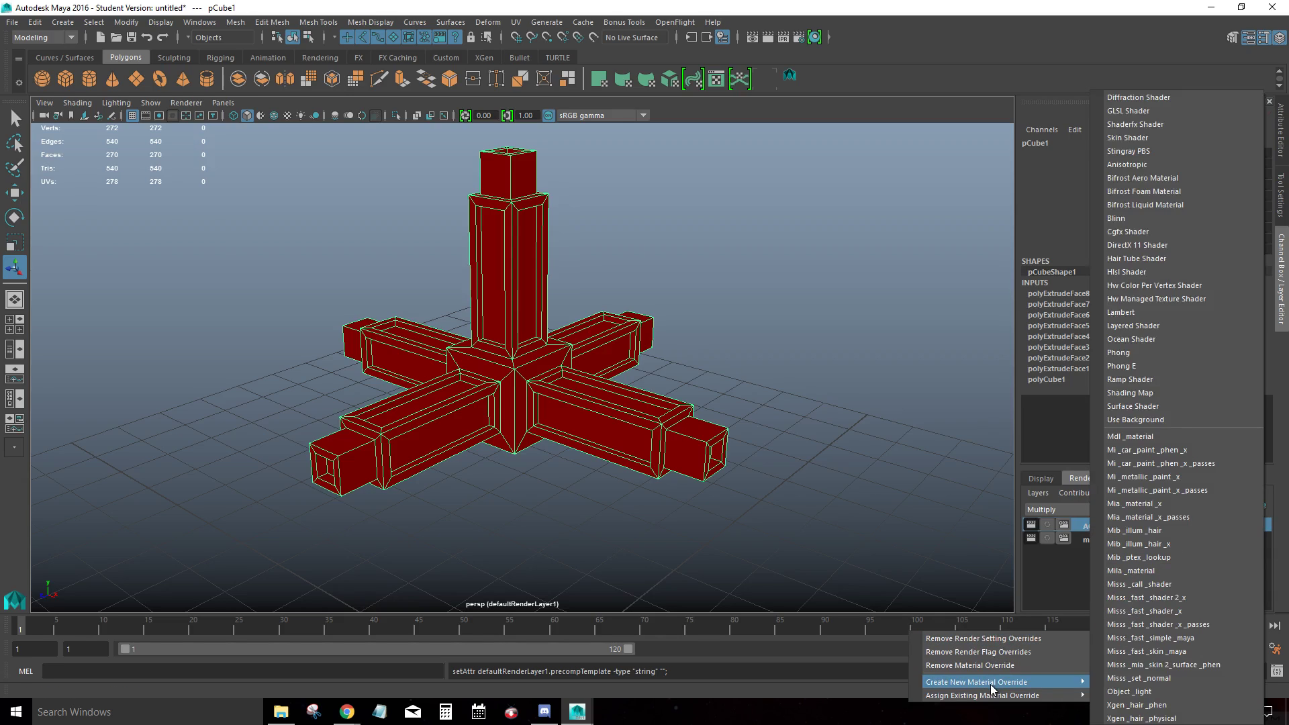
left_click(1154, 310)
left_click(1275, 128)
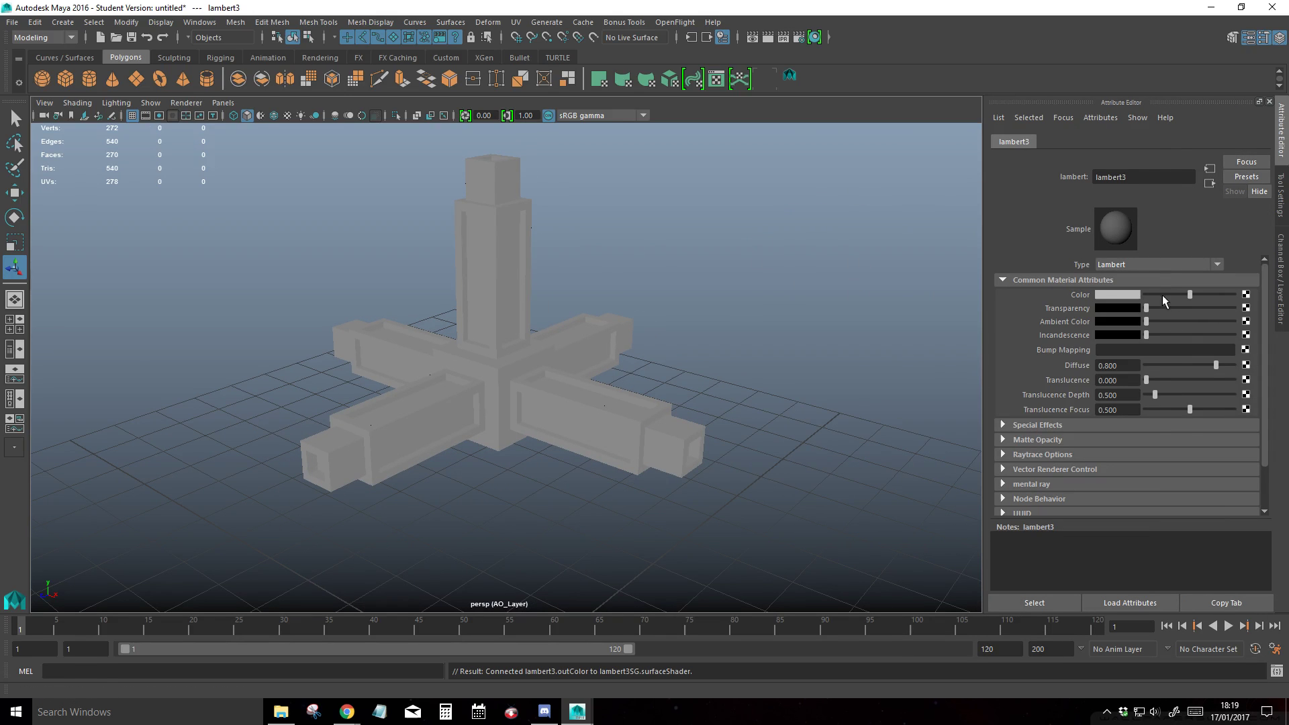
left_click_drag(1187, 292, 1235, 294)
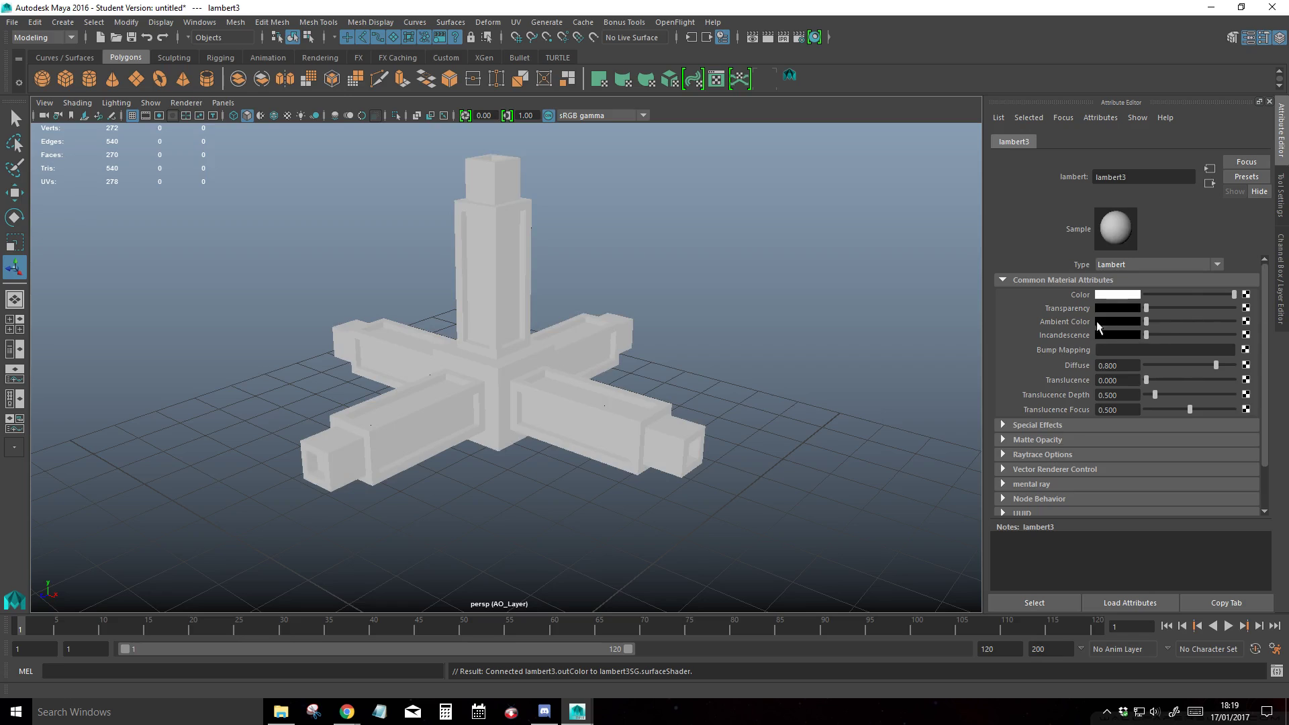
left_click_drag(1146, 322, 1215, 323)
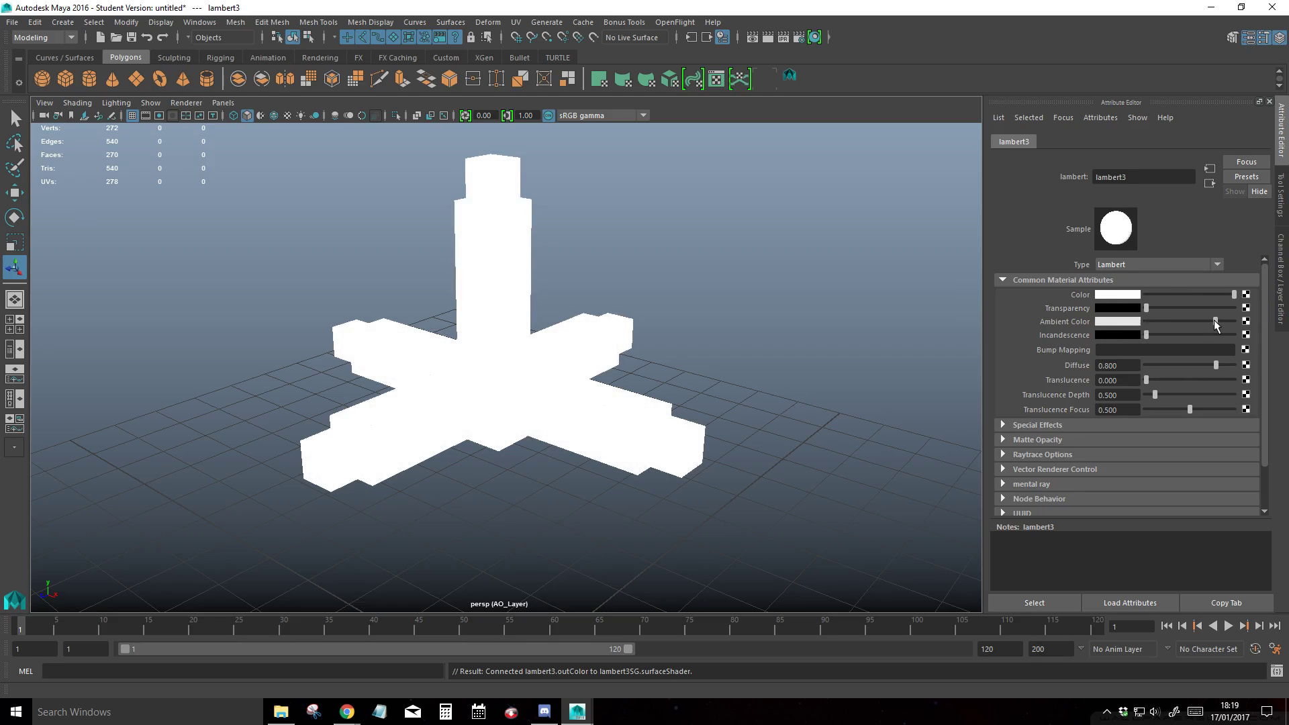
Preview screen-space ambient occlusion on the white cross, then switch back to masterLayer.
left_click(334, 115)
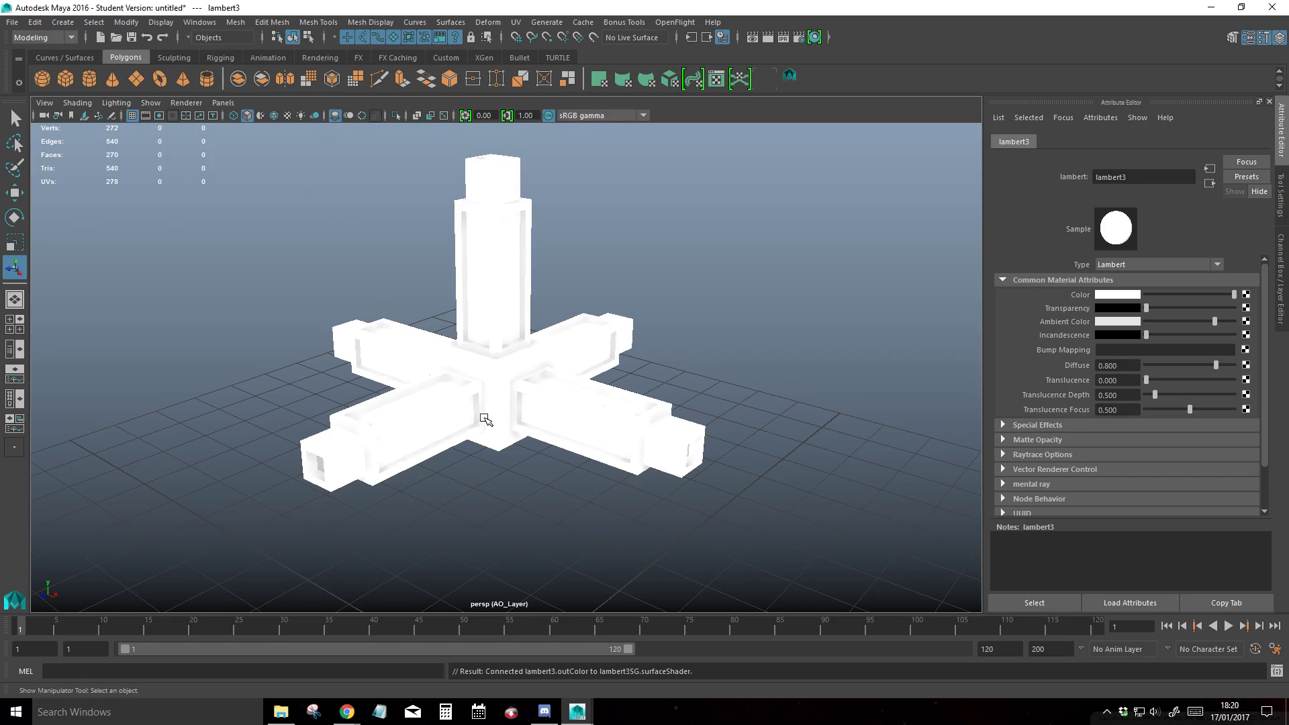
left_click(335, 117)
left_click(335, 117)
double_click(336, 117)
mouse_move(488, 336)
left_mouse_down("alt")
mouse_move(489, 374)
mouse_move(481, 345)
left_mouse_up("alt")
scroll(469, 337, "up", 3)
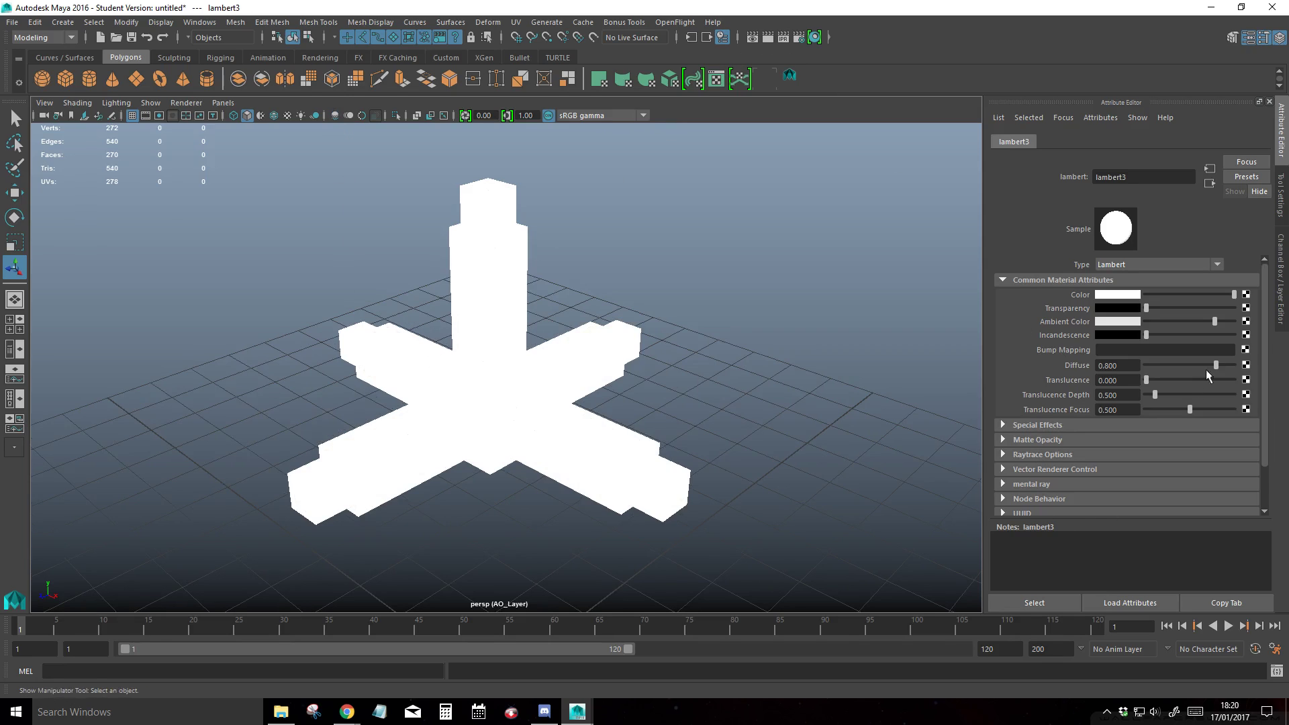
left_click(1280, 288)
left_click(1126, 537)
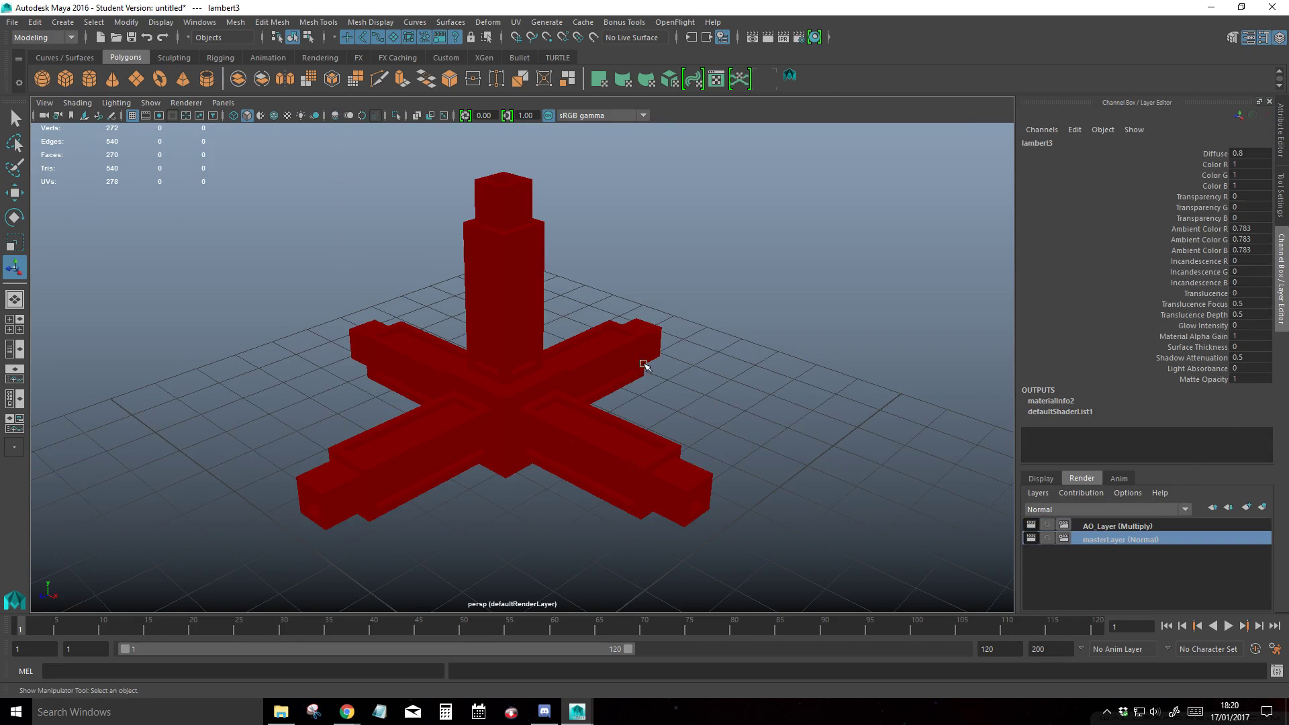
Switch the renderer to mental ray and create a Physical Sun and Sky.
left_click(798, 37)
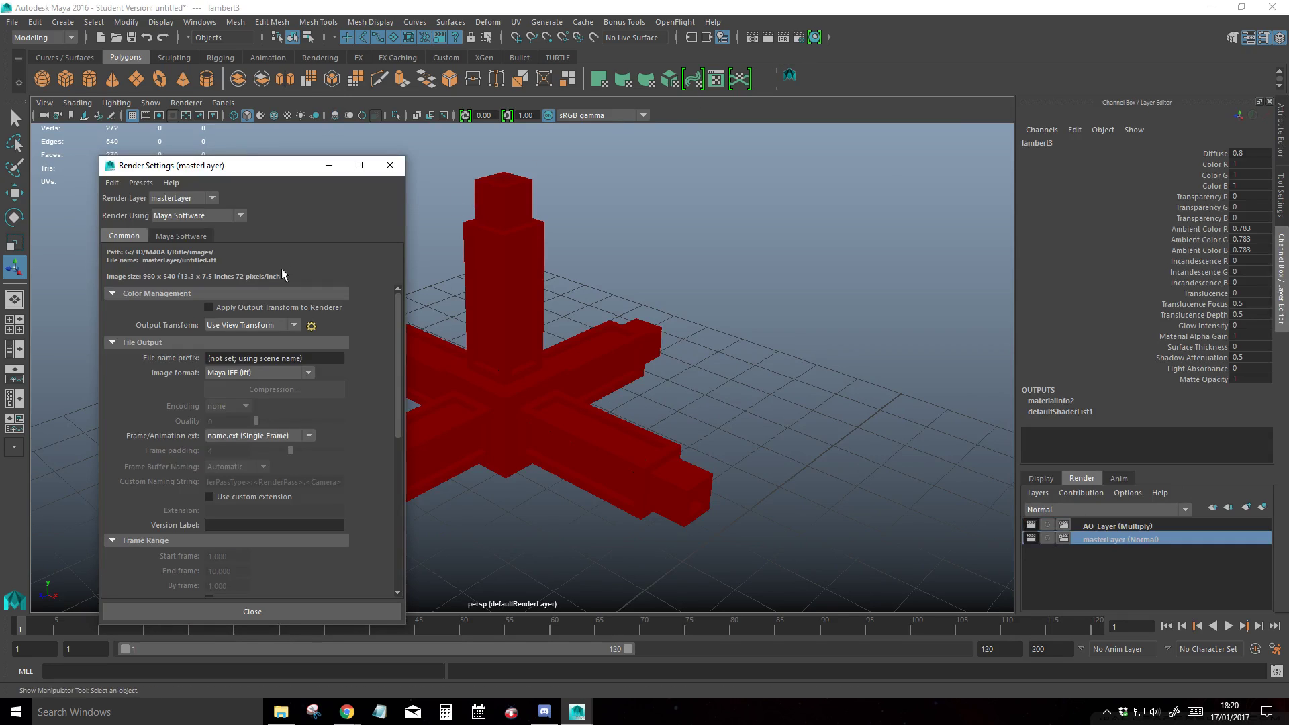
left_click(182, 236)
left_click(183, 218)
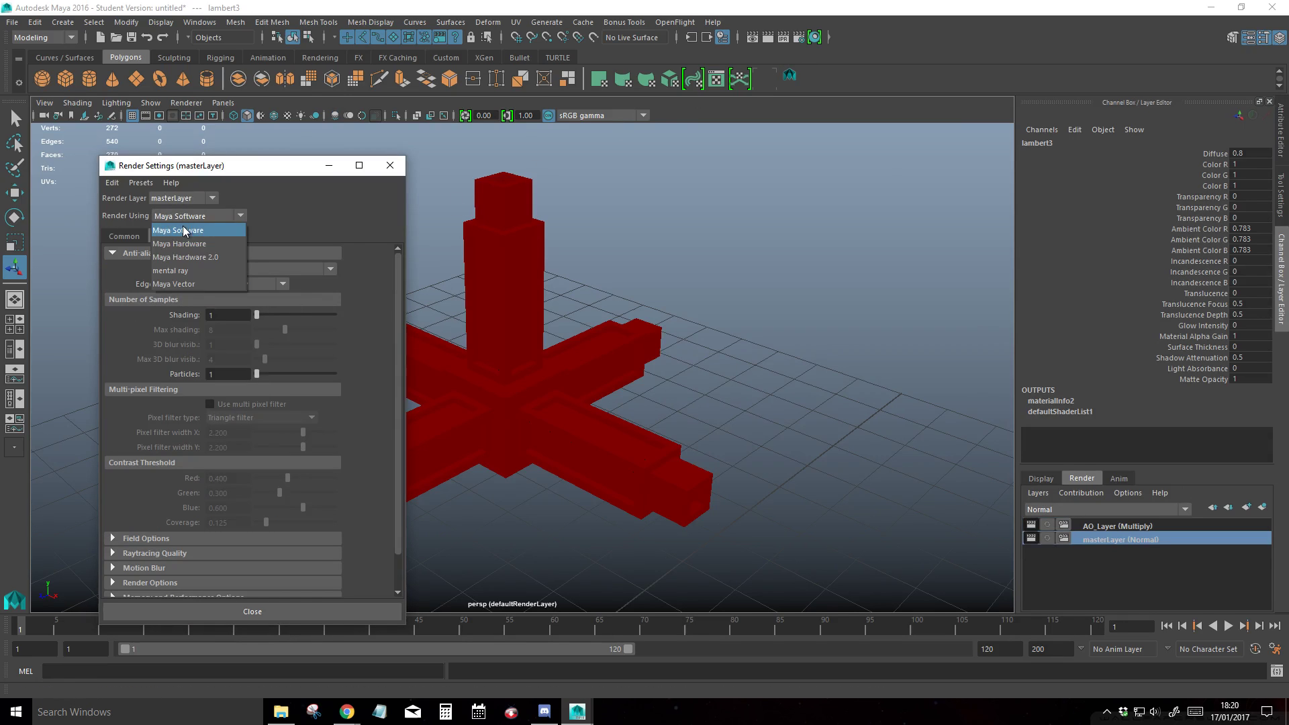
left_click(188, 274)
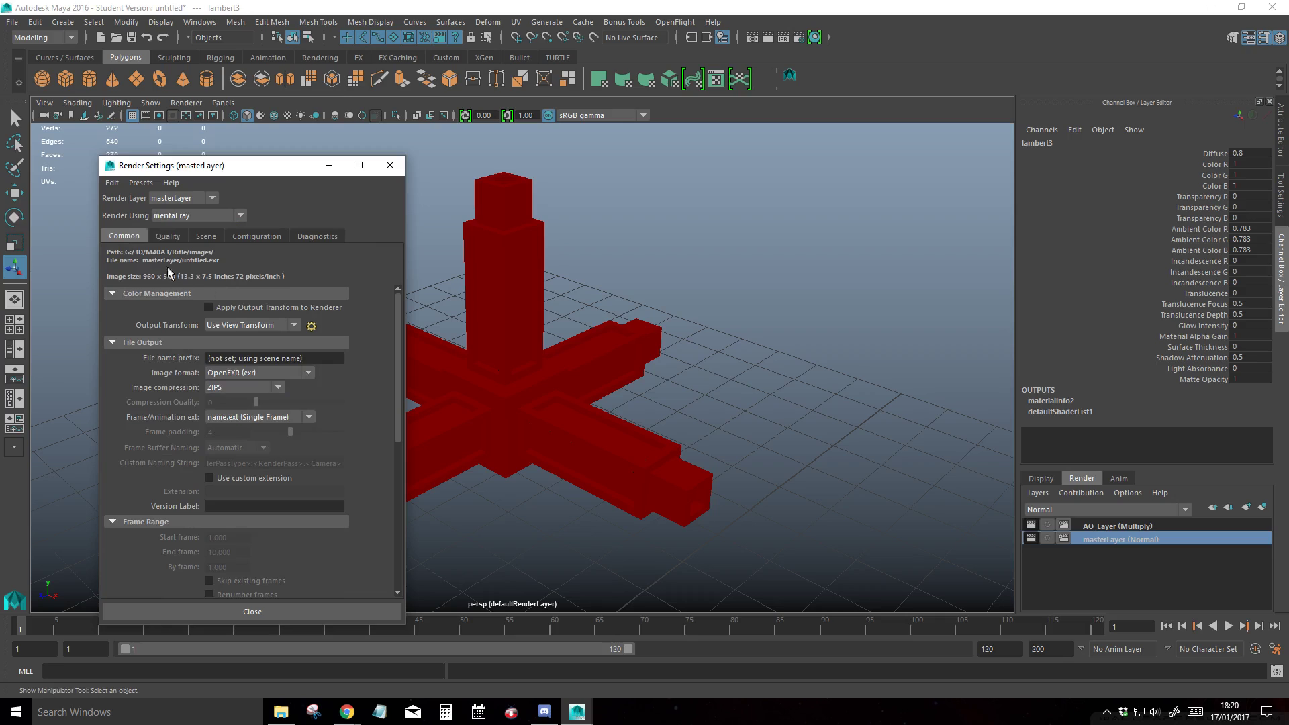
left_click(204, 234)
scroll(265, 375, "down", 2)
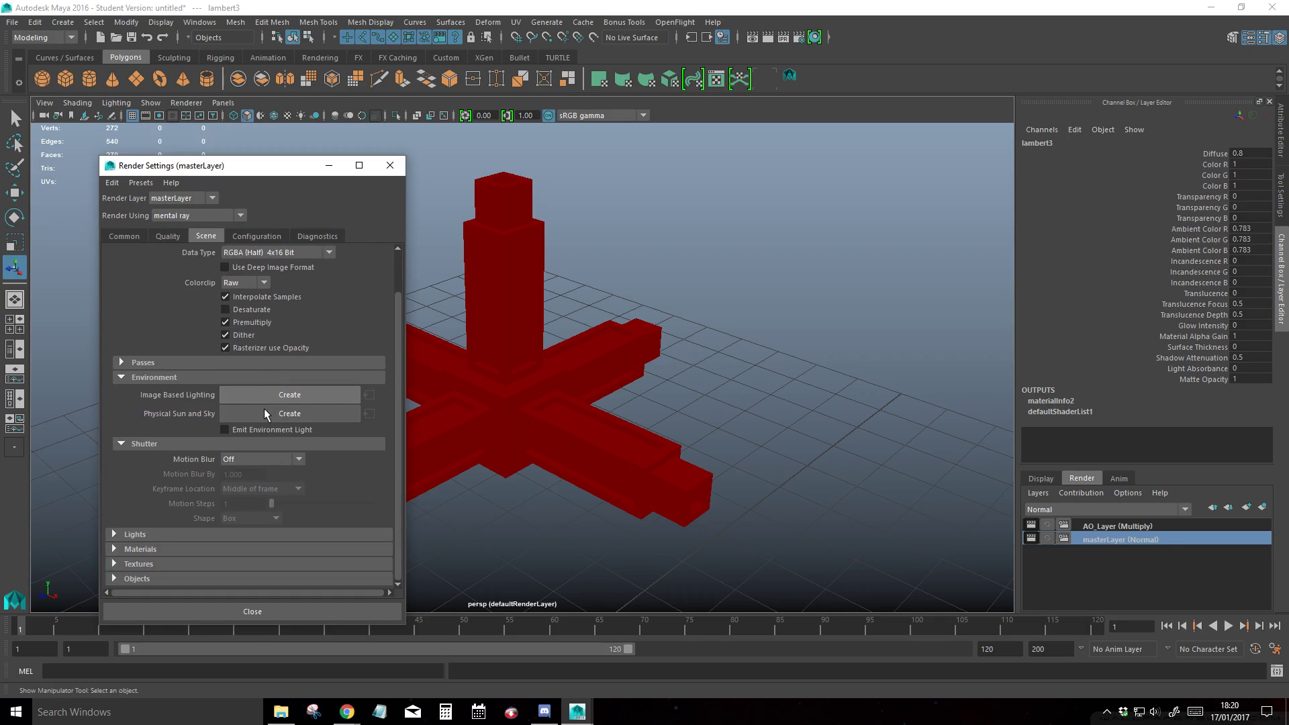
left_click(264, 413)
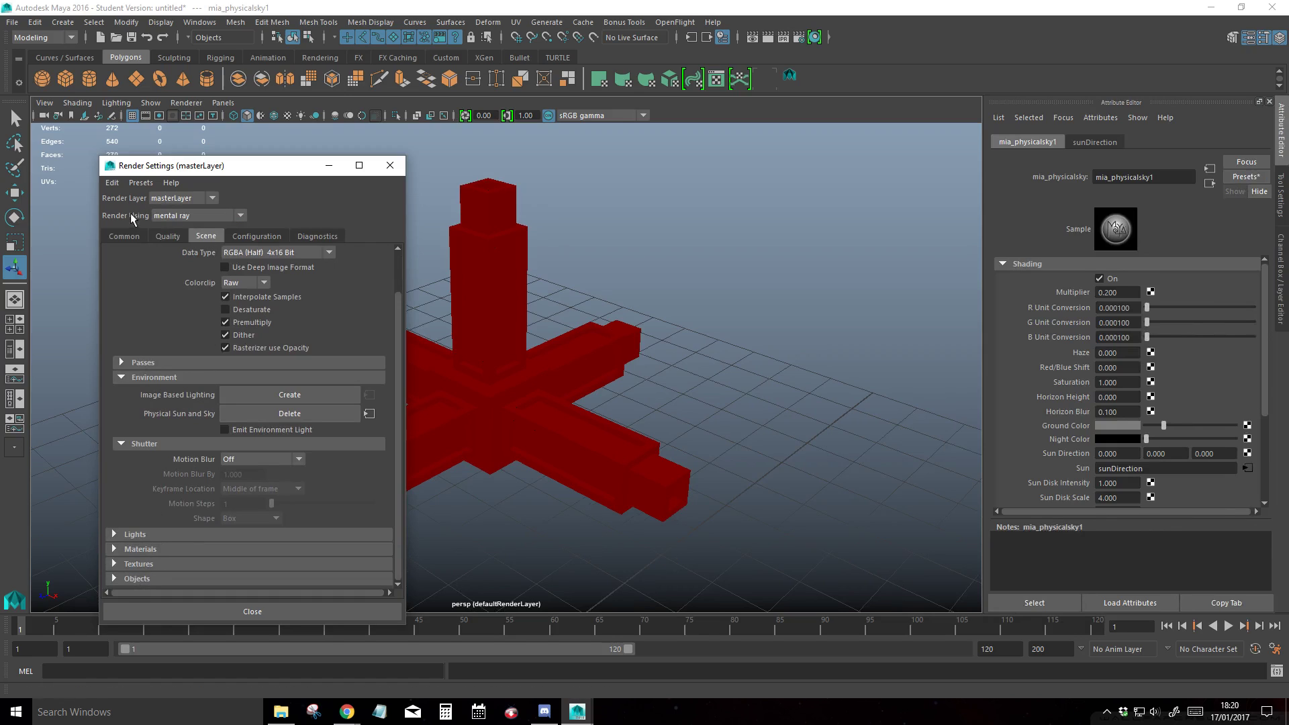
Review the mental ray Quality and legacy Final Gathering settings, then close Render Settings.
left_click(161, 235)
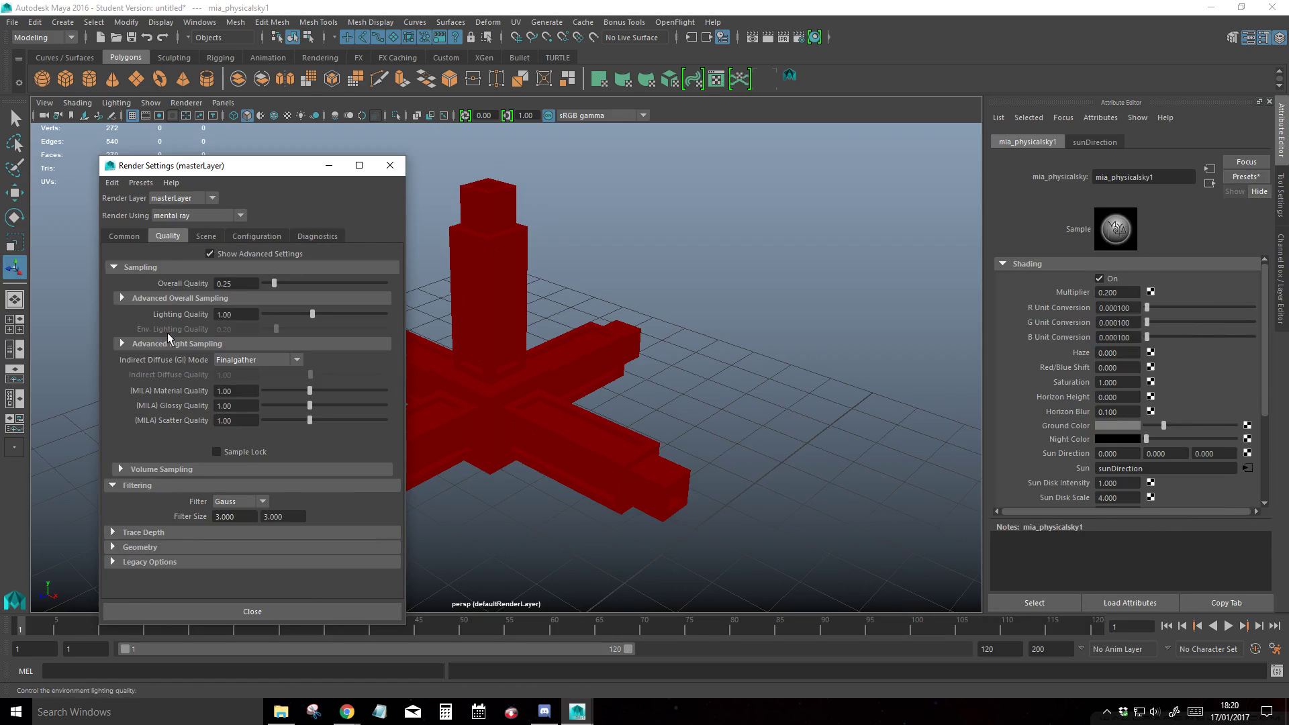
left_click(111, 561)
scroll(190, 508, "down", 8)
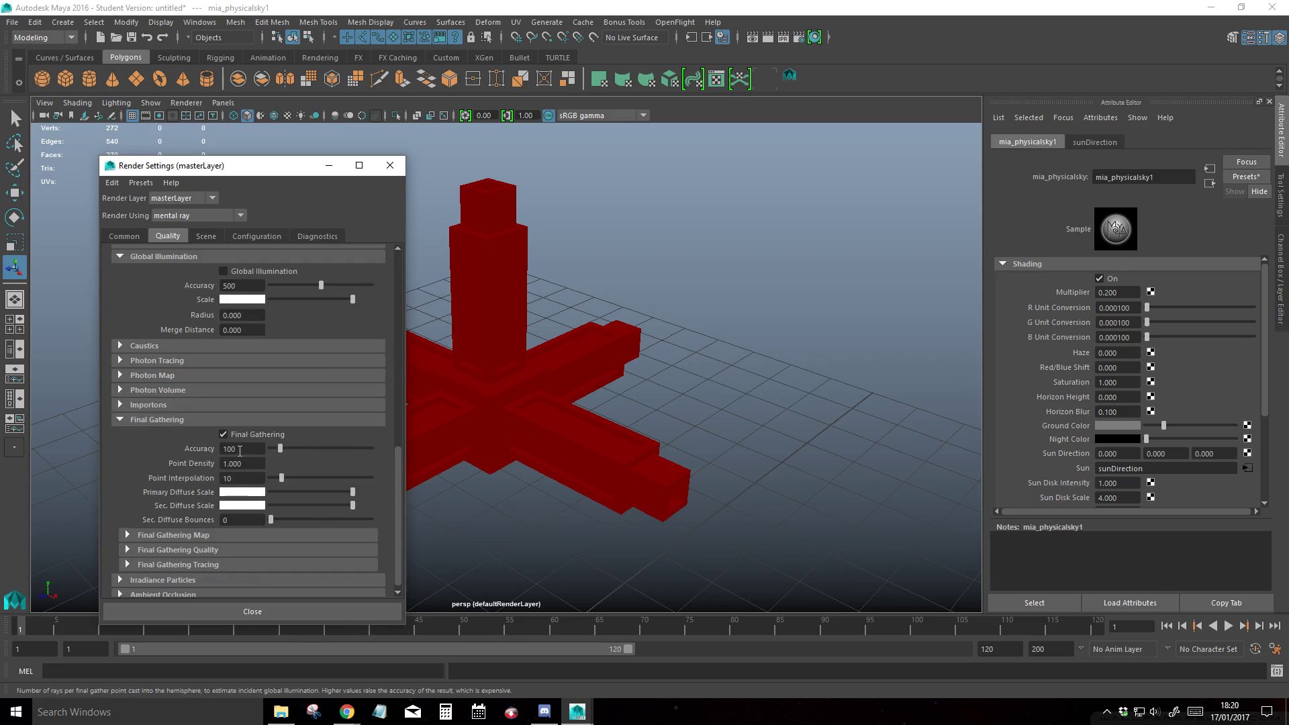
left_click(243, 610)
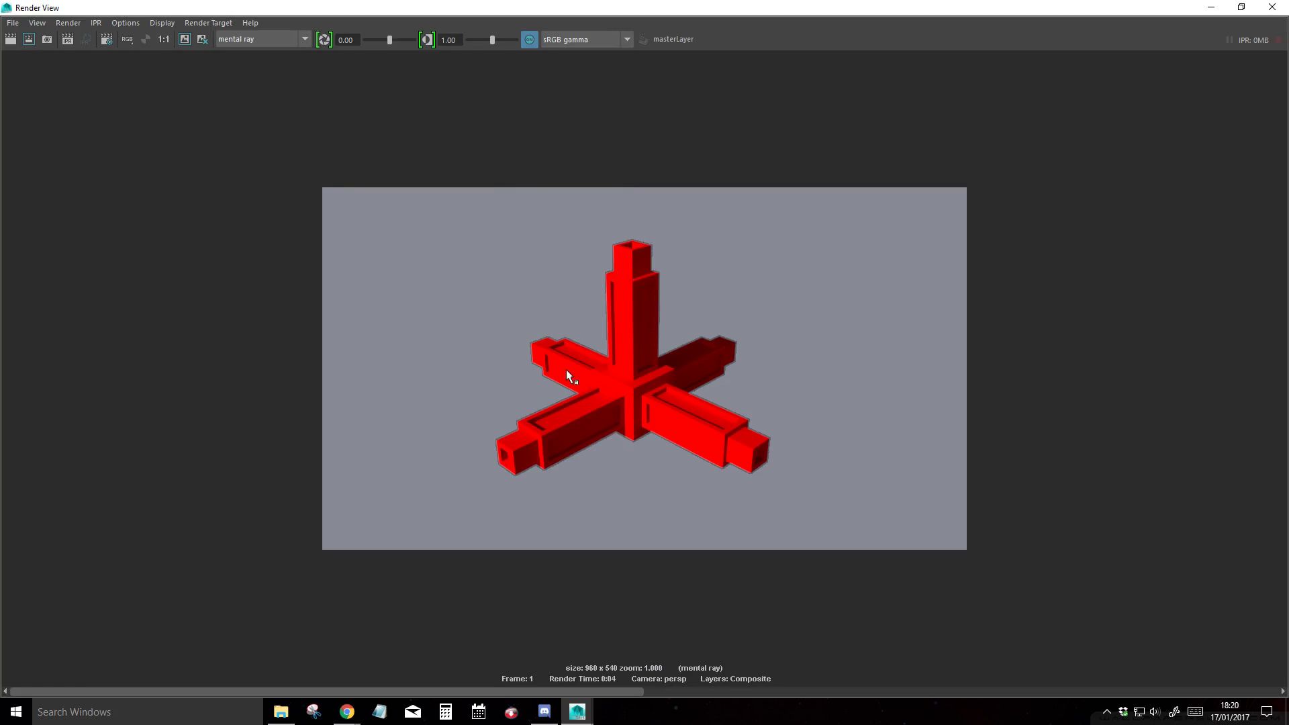
Inspect the finished 960 x 540 mental ray render of the red cross.
scroll(601, 375, "up", 3)
scroll(602, 375, "down", 3)
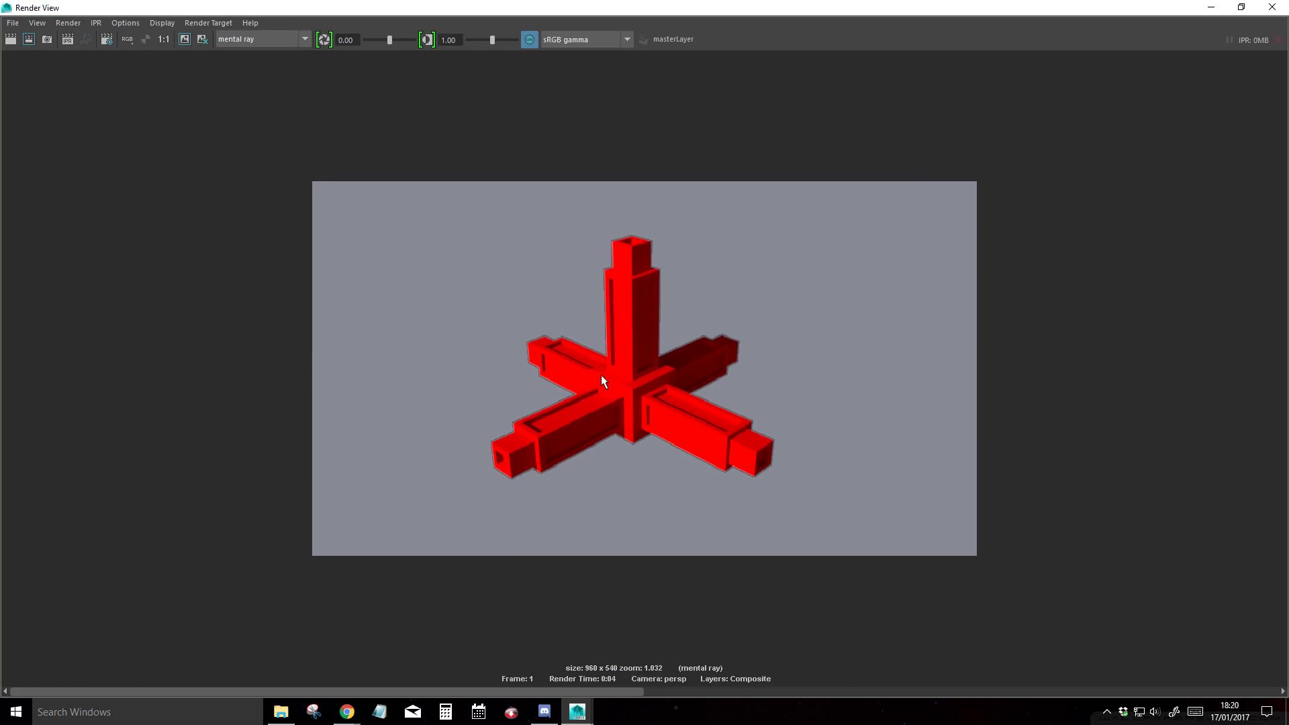
Close the Render View, activate AO_Layer with ambient occlusion preview, and open its Render Settings.
left_click(1272, 7)
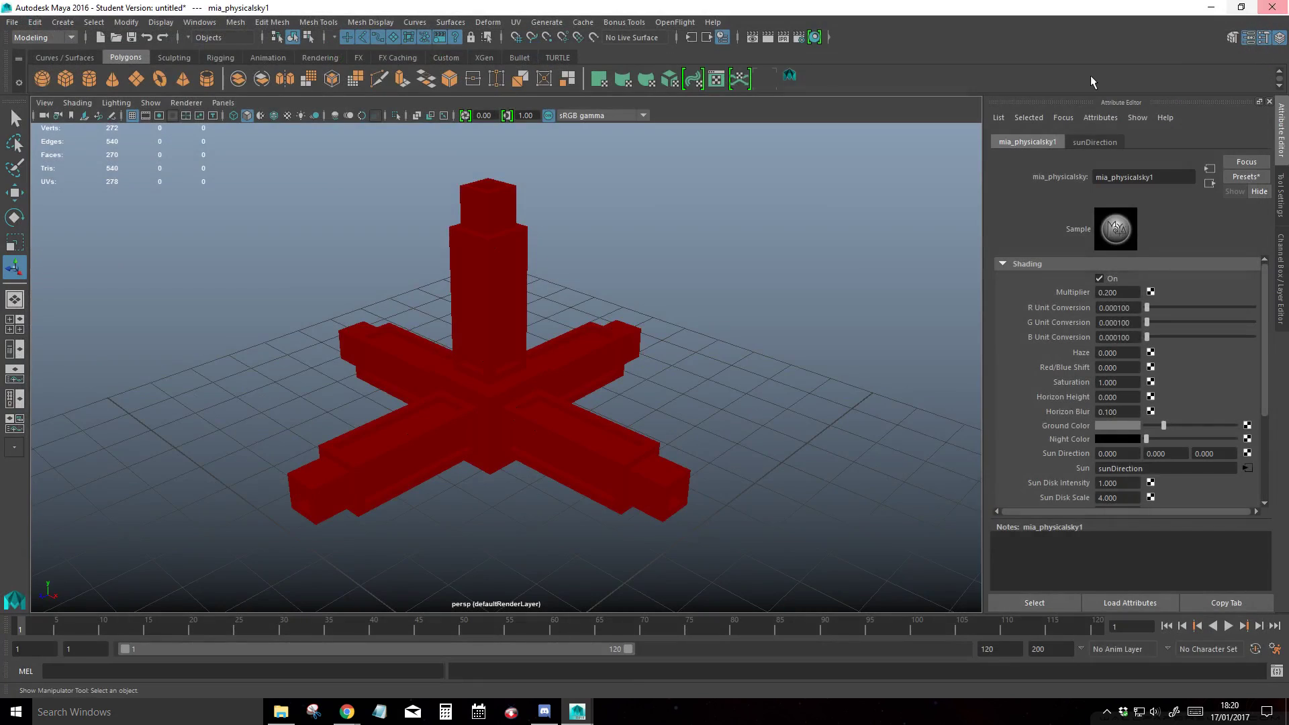
left_click(431, 361)
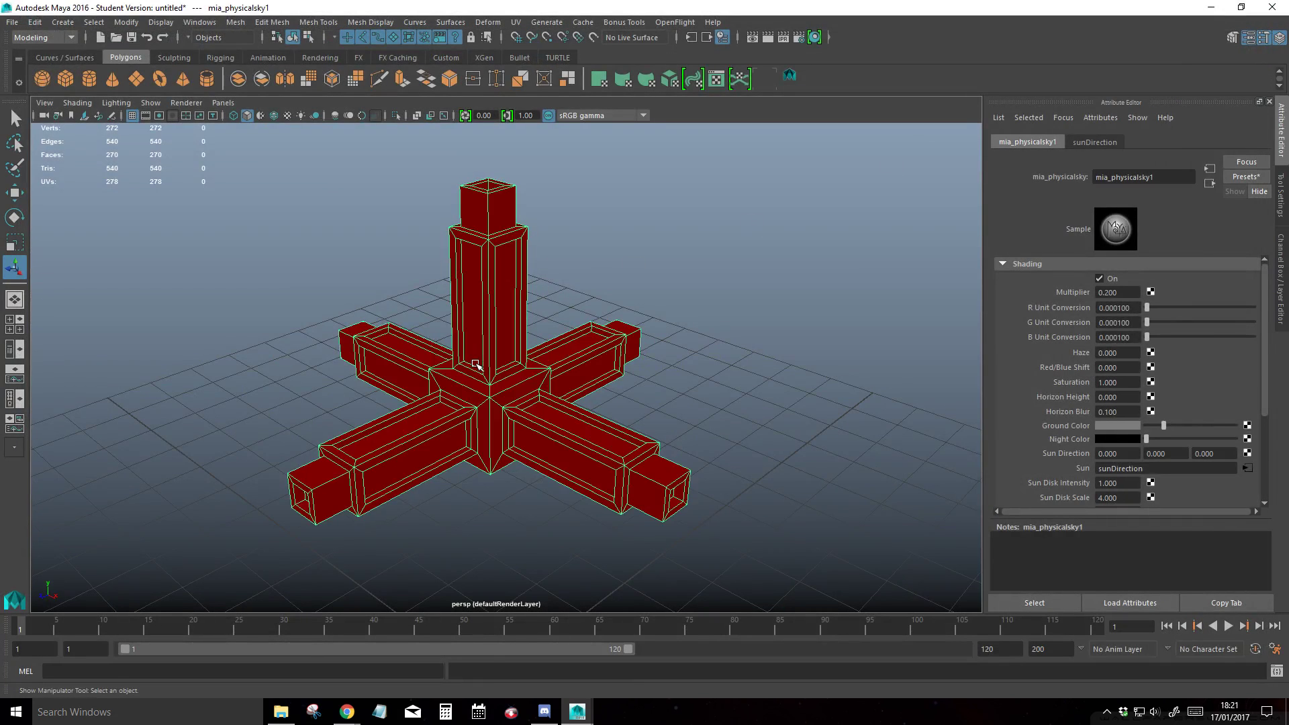
left_click(1280, 263)
left_click(1101, 526)
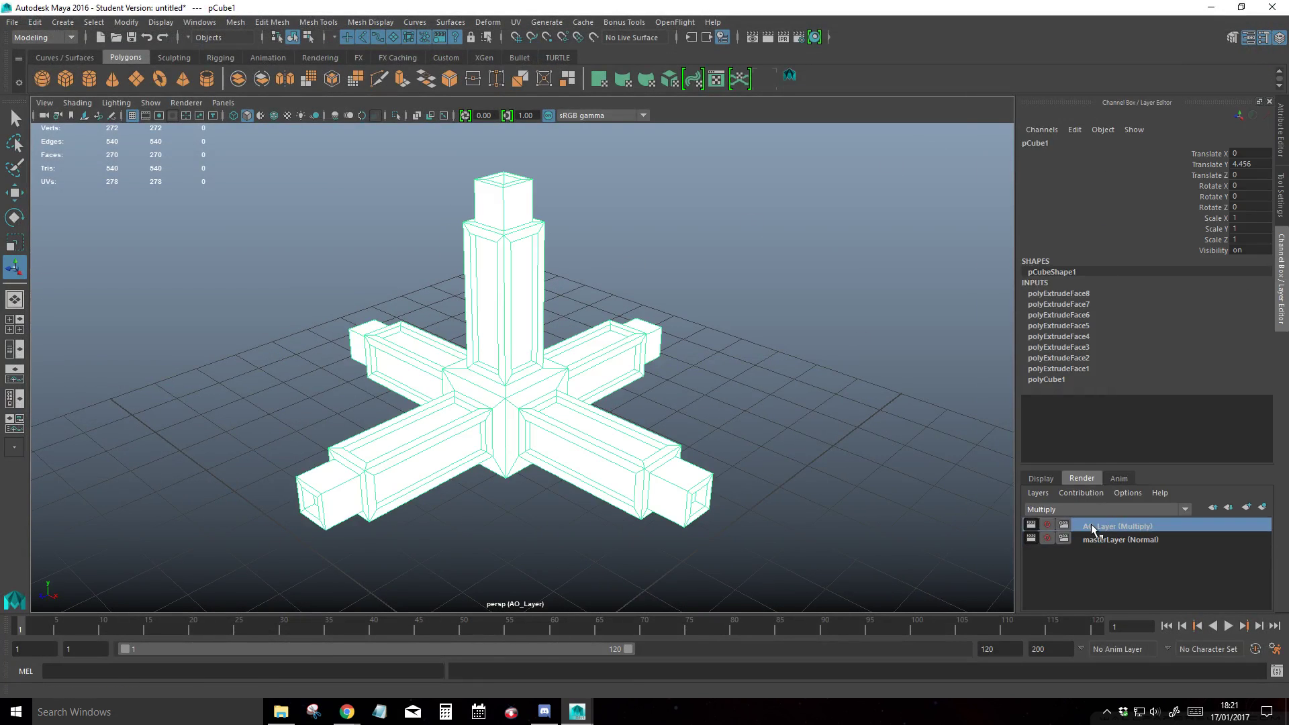
left_click(334, 116)
left_click(799, 38)
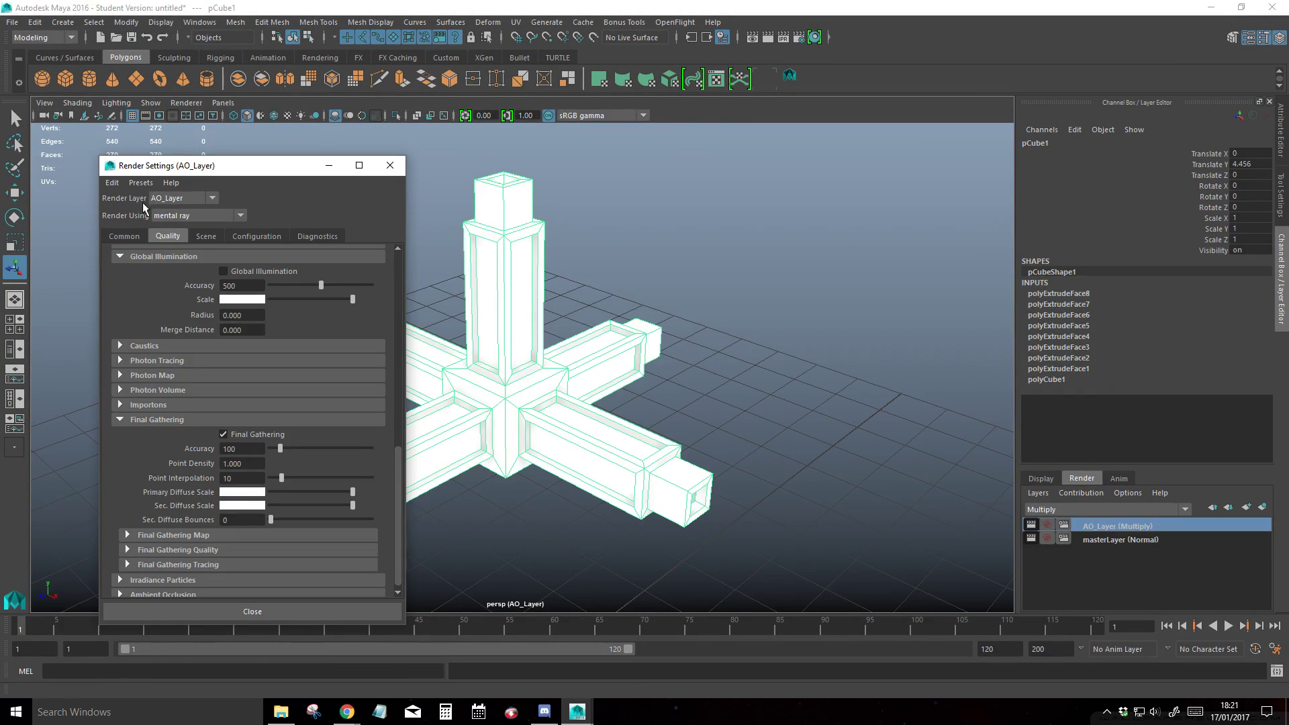
Set AO_Layer's renderer to Maya Hardware 2.0 as a layer override.
left_click(191, 215)
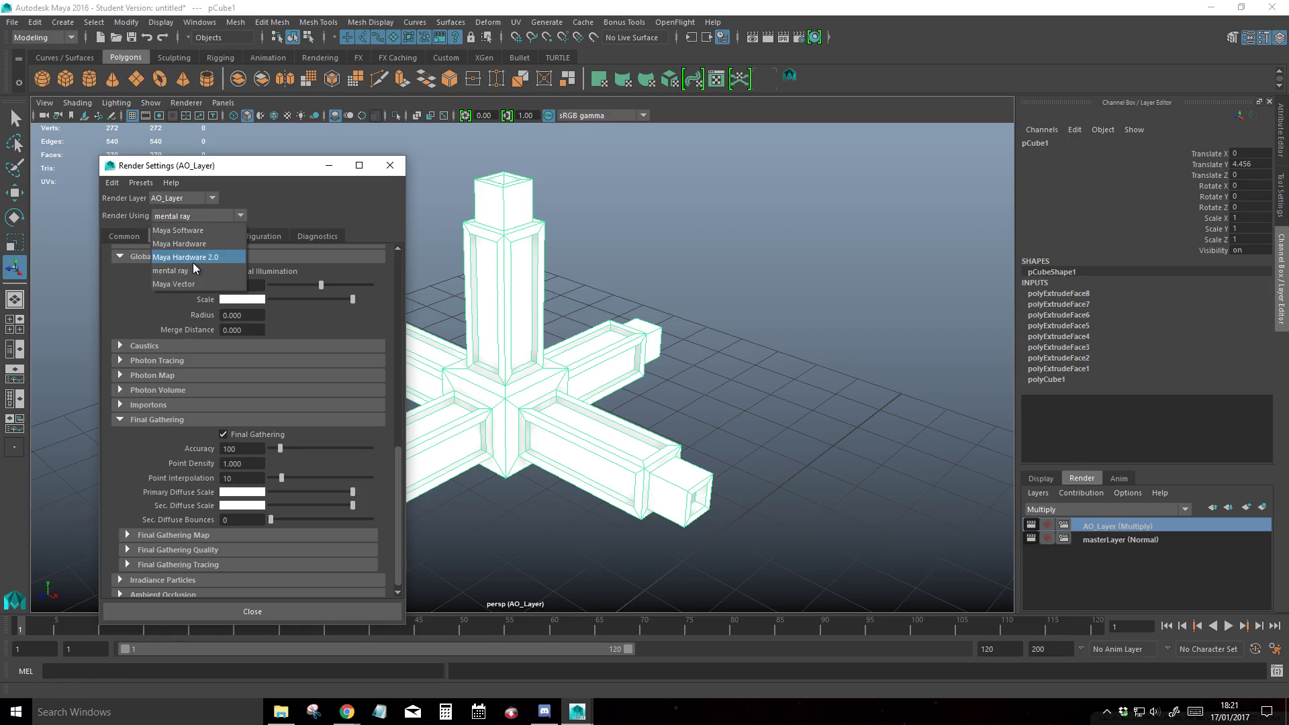
left_click(191, 259)
right_click(130, 219)
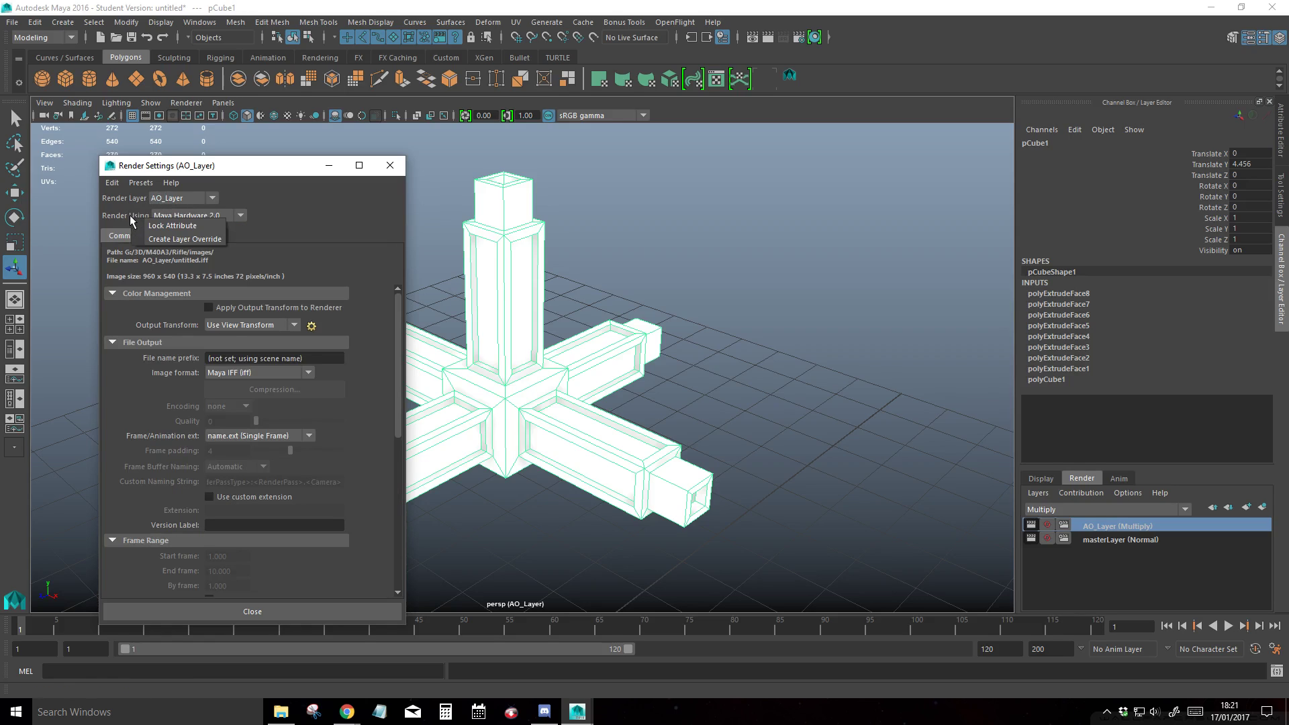
left_click(174, 240)
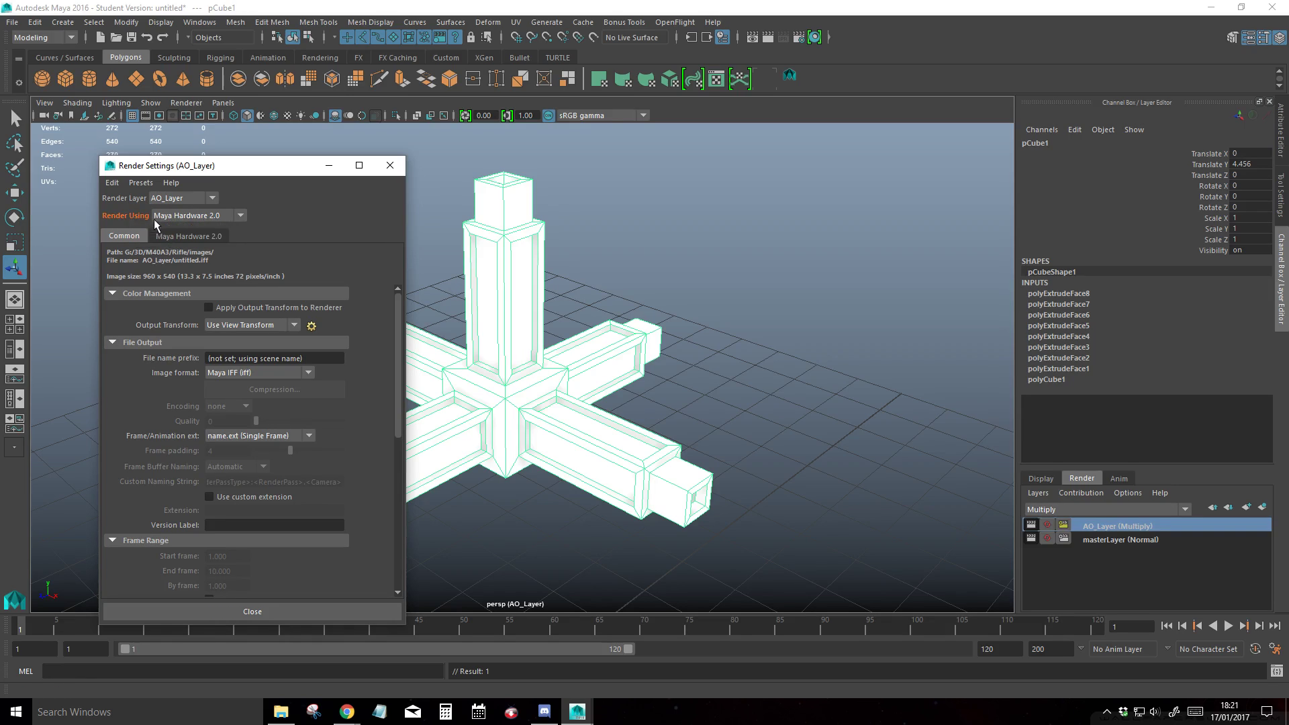
Confirm masterLayer keeps mental ray and leave masterLayer selected in Render Settings.
left_click(164, 200)
left_click(169, 226)
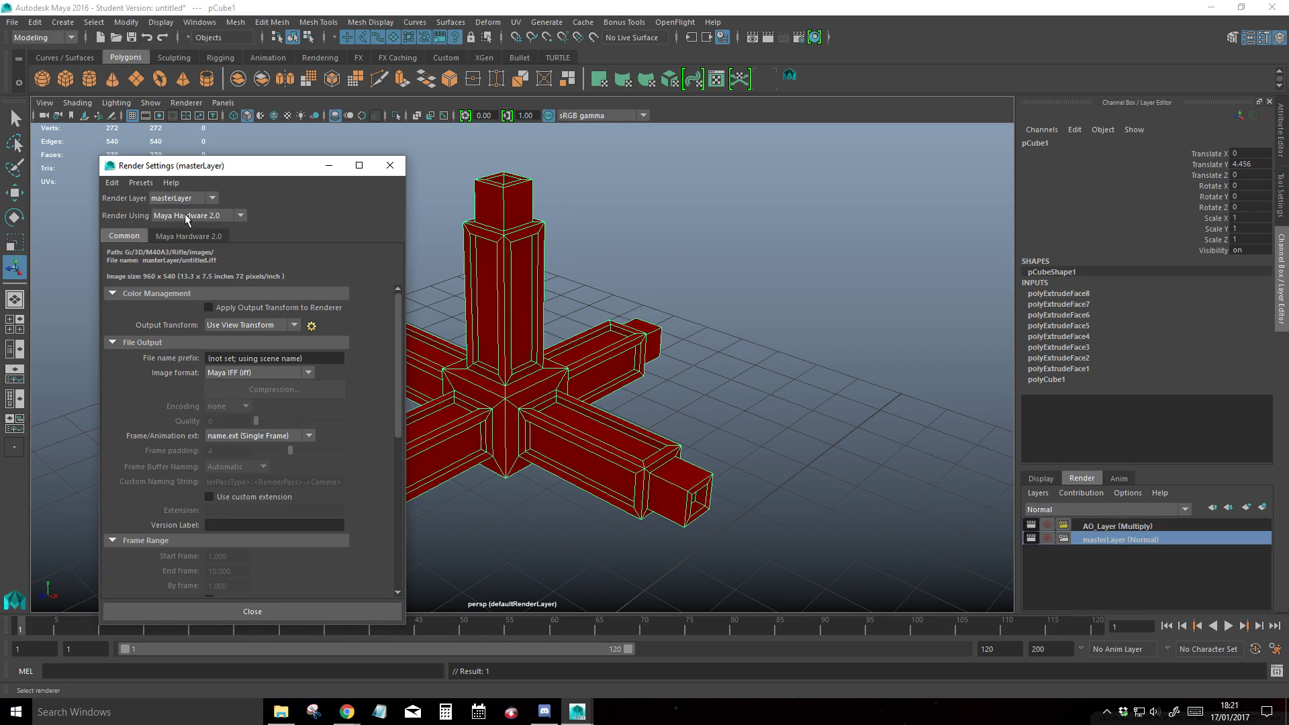
left_click(167, 220)
left_click(182, 265)
left_click(176, 198)
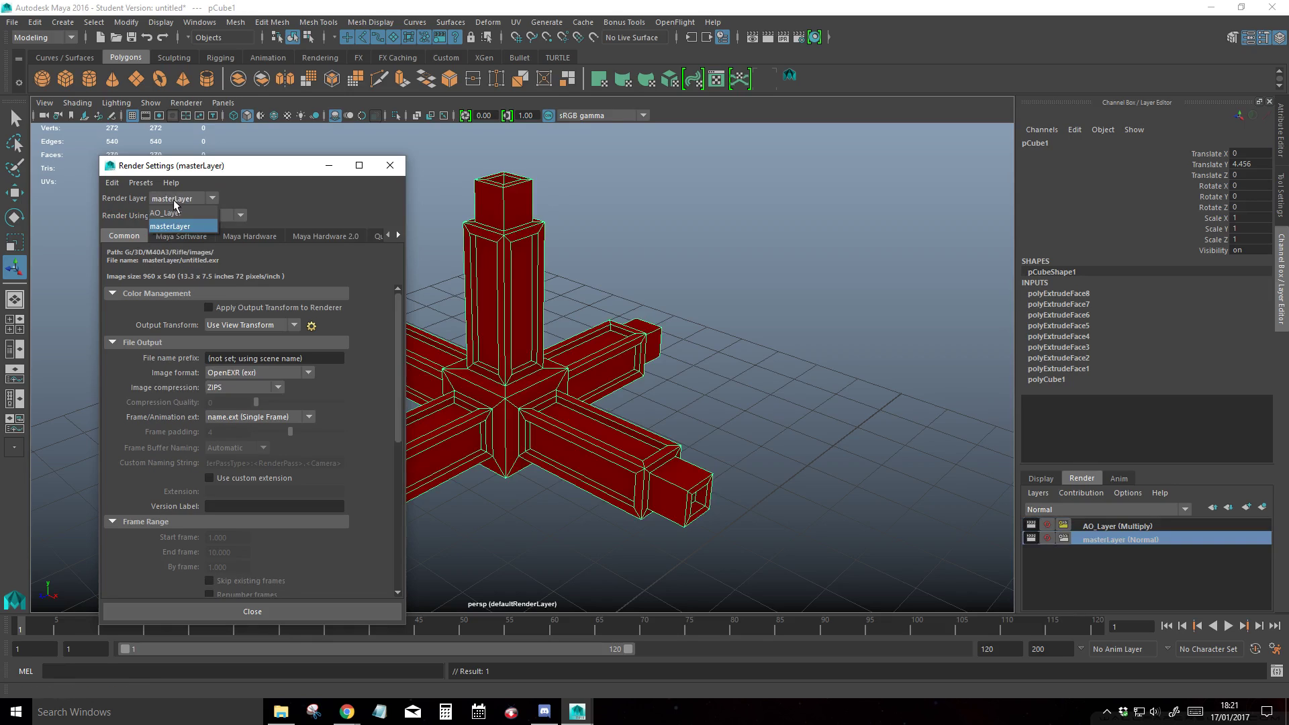
left_click(174, 211)
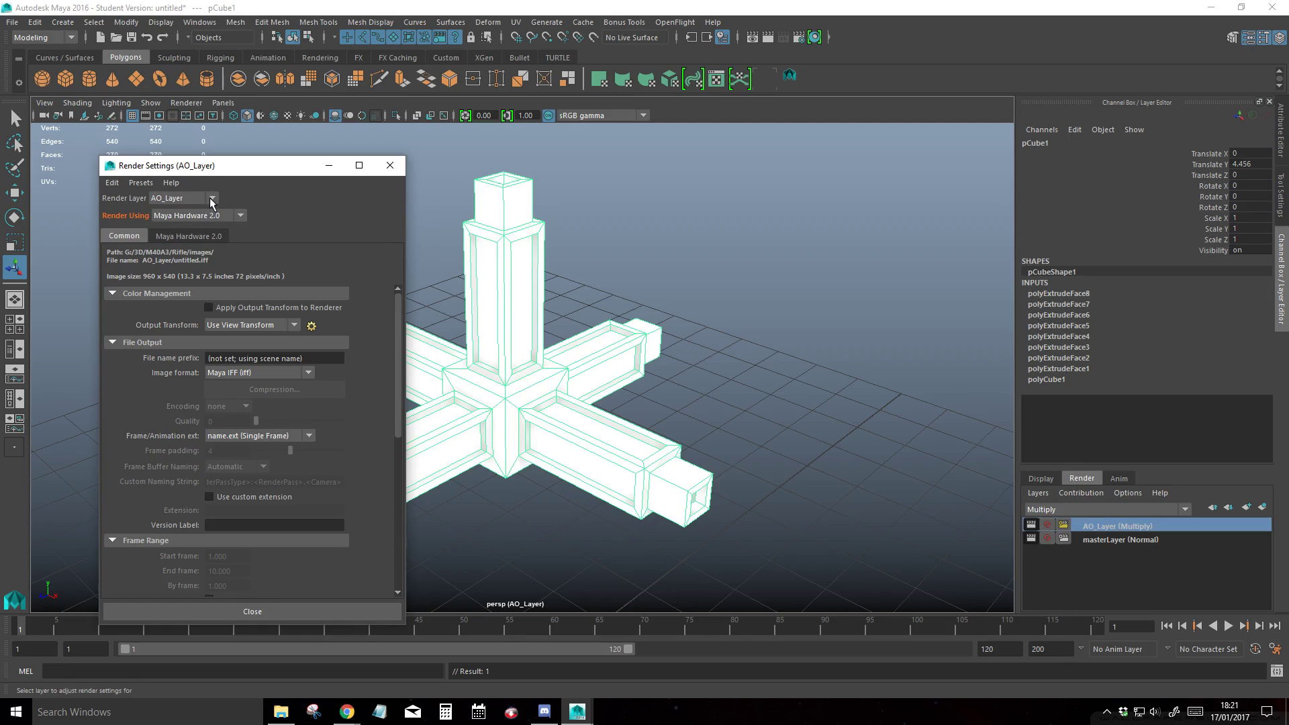
left_click(210, 197)
left_click(190, 218)
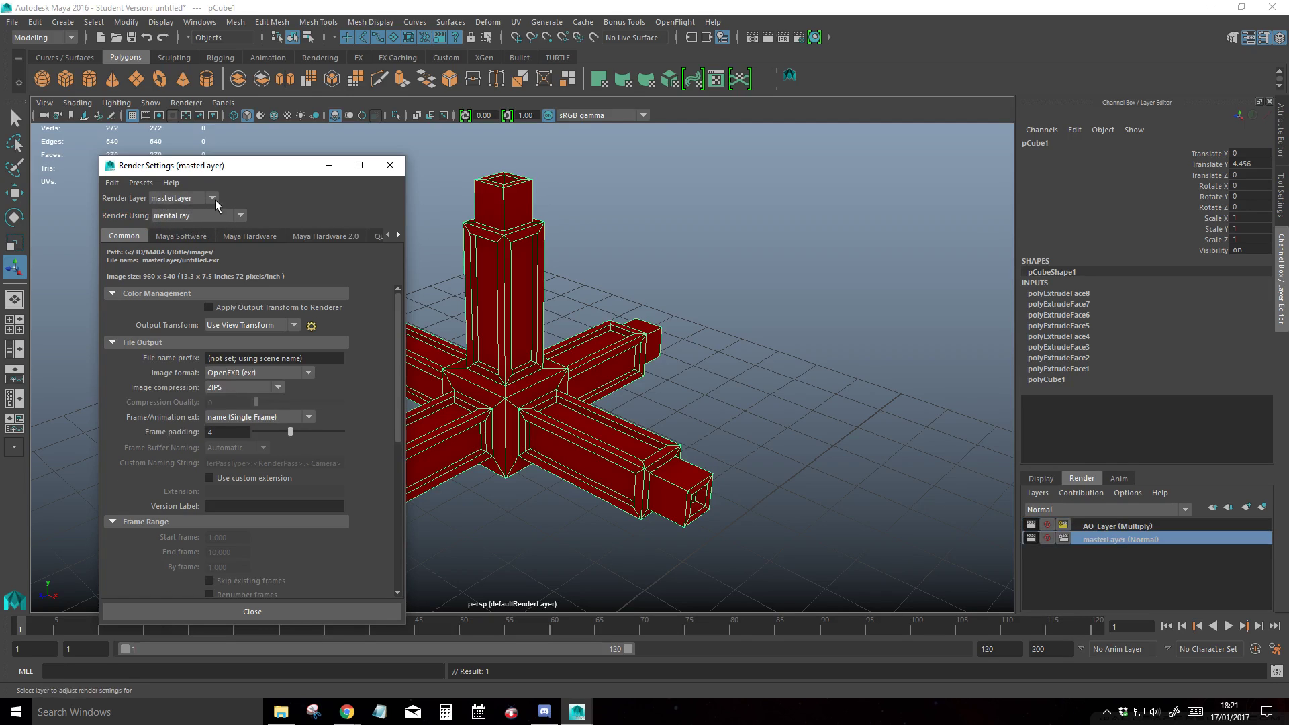
Set mental ray Overall Quality to 1.00 on the Quality tab.
left_click(399, 234)
left_click(362, 235)
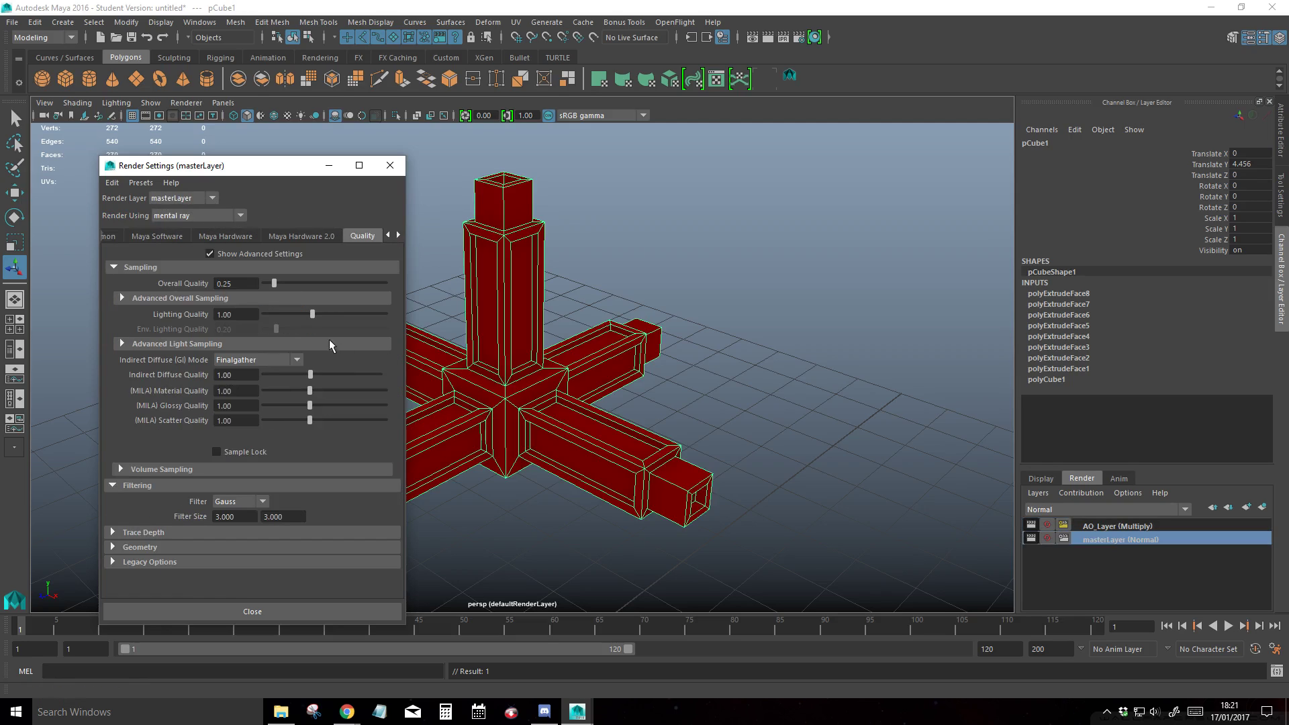
left_click(236, 283)
type("1")
key("Return")
Set Final Gathering Point Interpolation to 20 under Legacy Options.
left_click(140, 562)
scroll(201, 510, "down", 10)
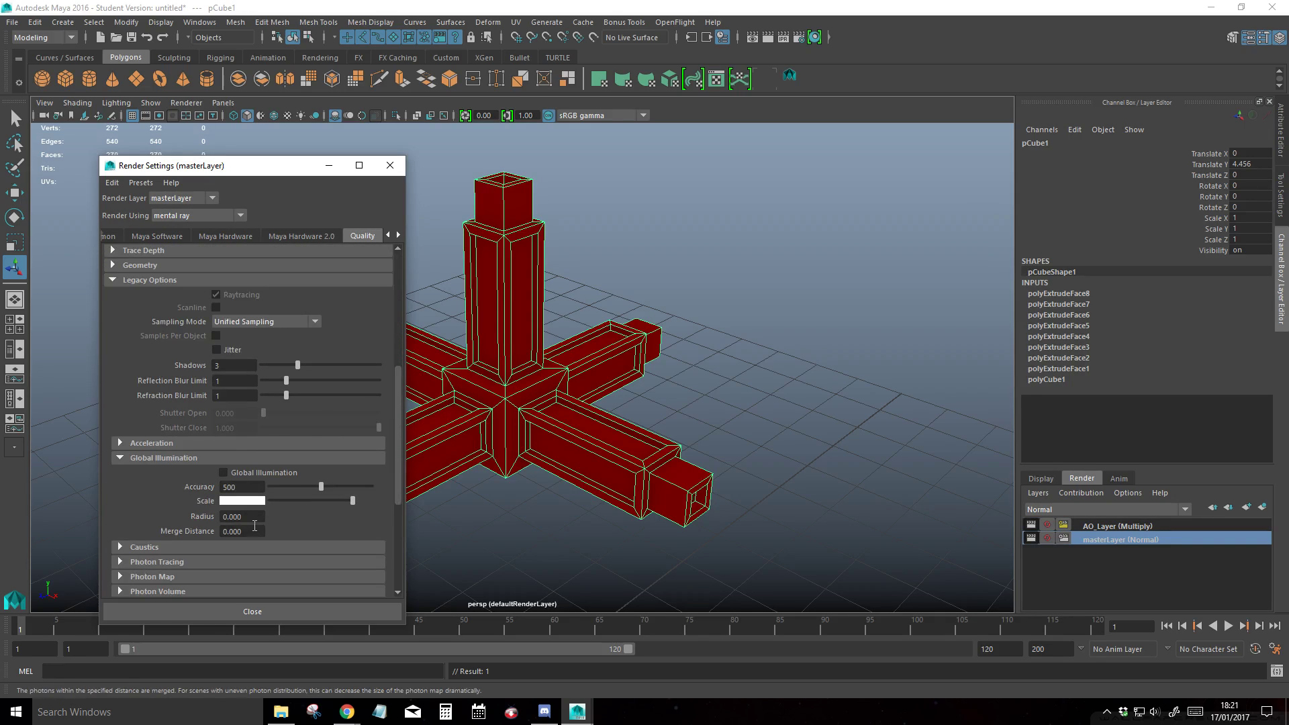
double_click(236, 470)
type("20")
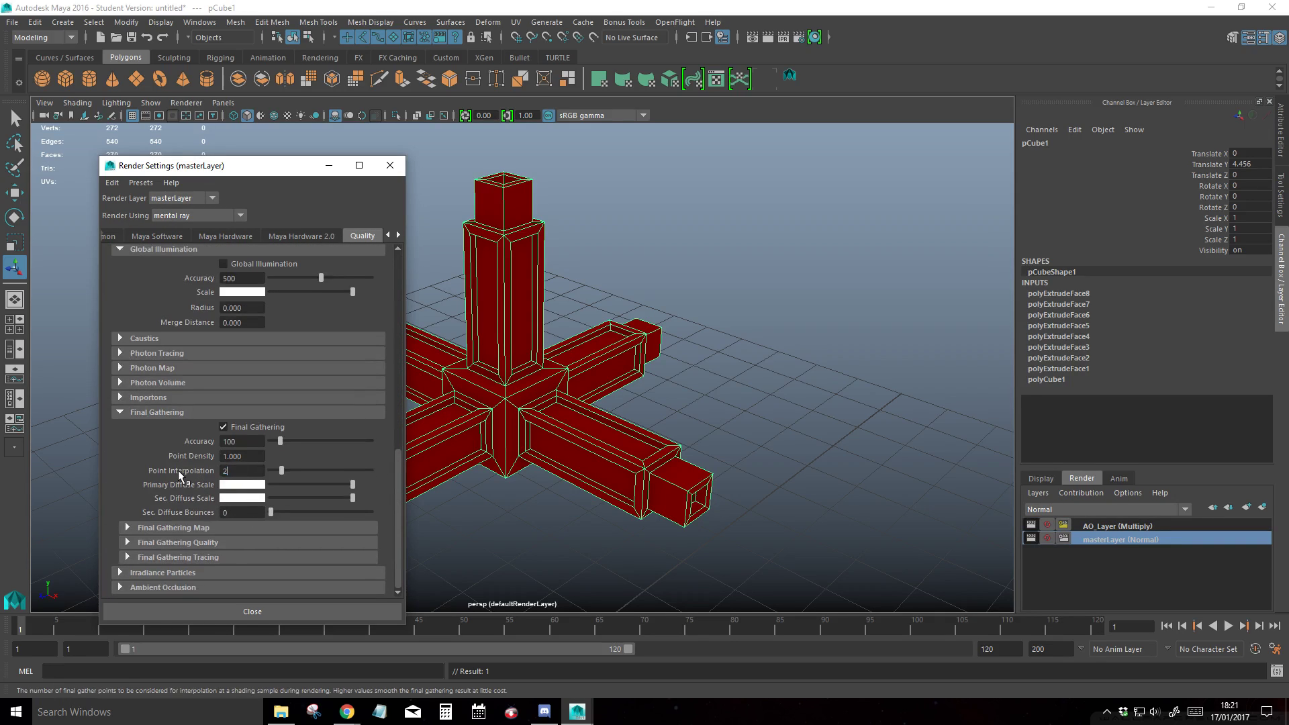
key("Return")
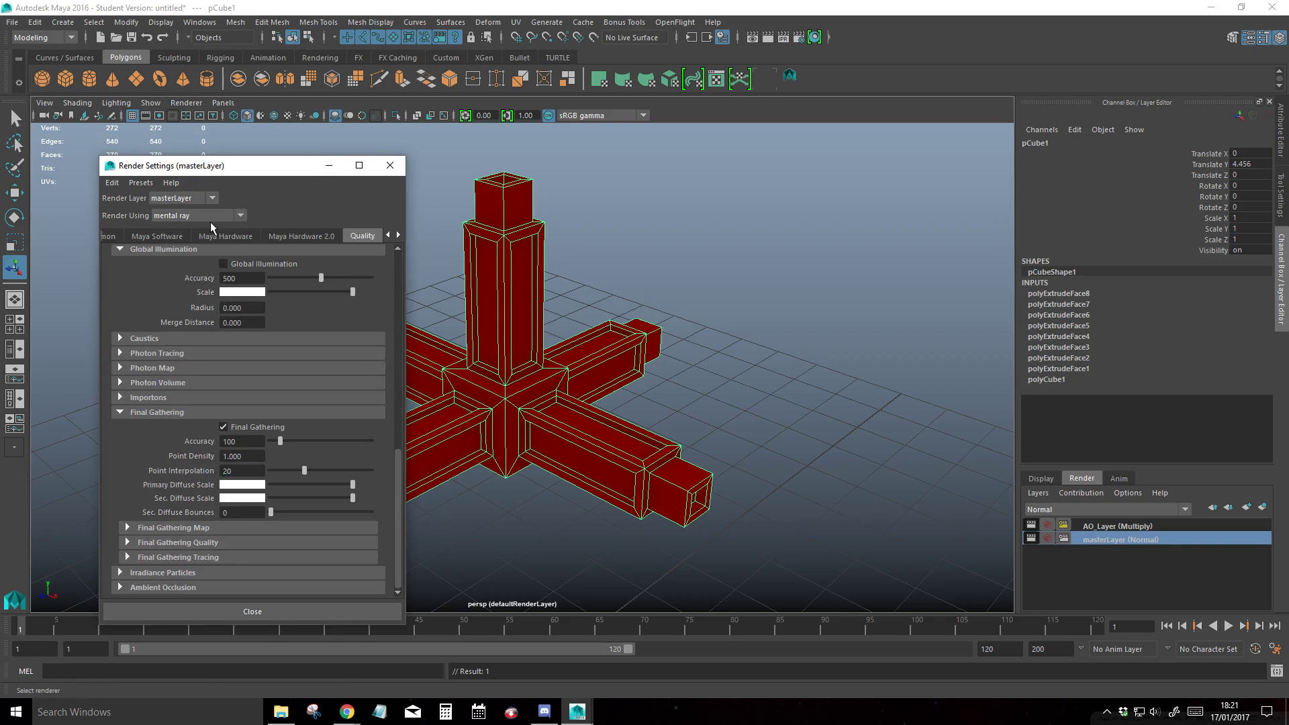
left_click(174, 197)
On AO_Layer's Hardware 2.0 settings, set ambient occlusion Amount 1.500 and Radius 24.
left_click(173, 215)
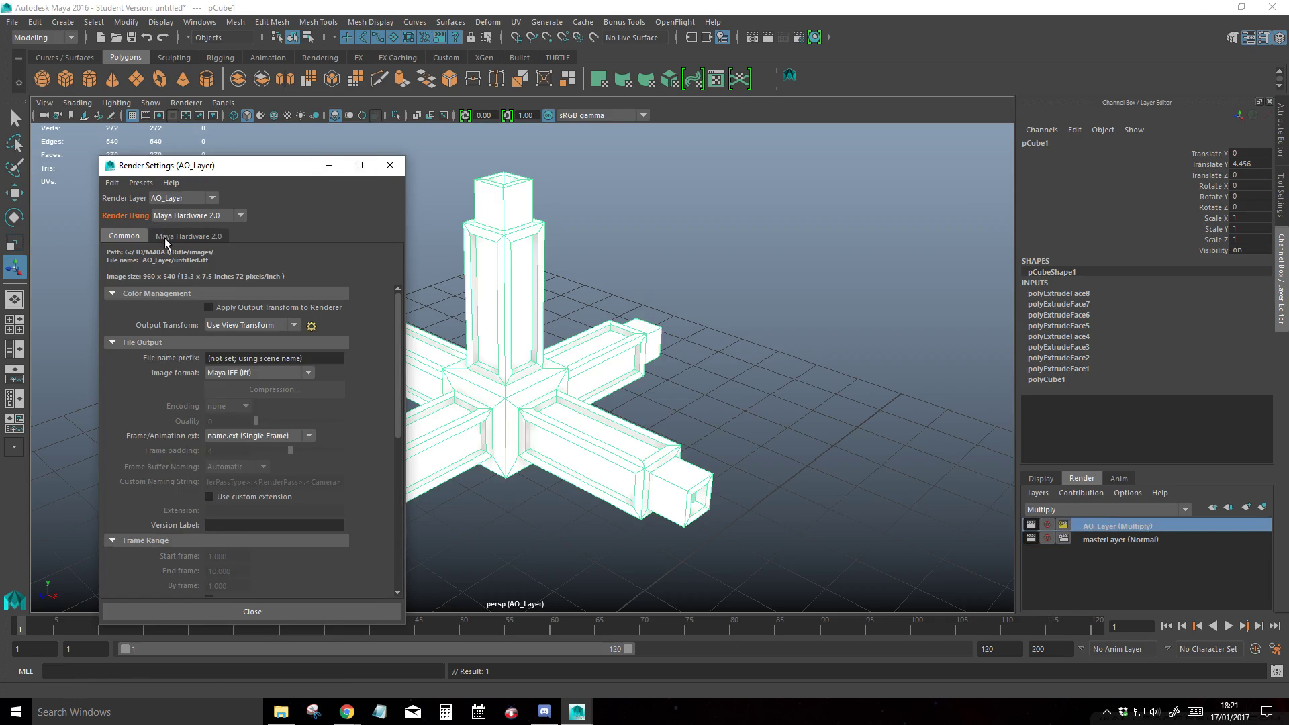
left_click(180, 236)
left_click(137, 463)
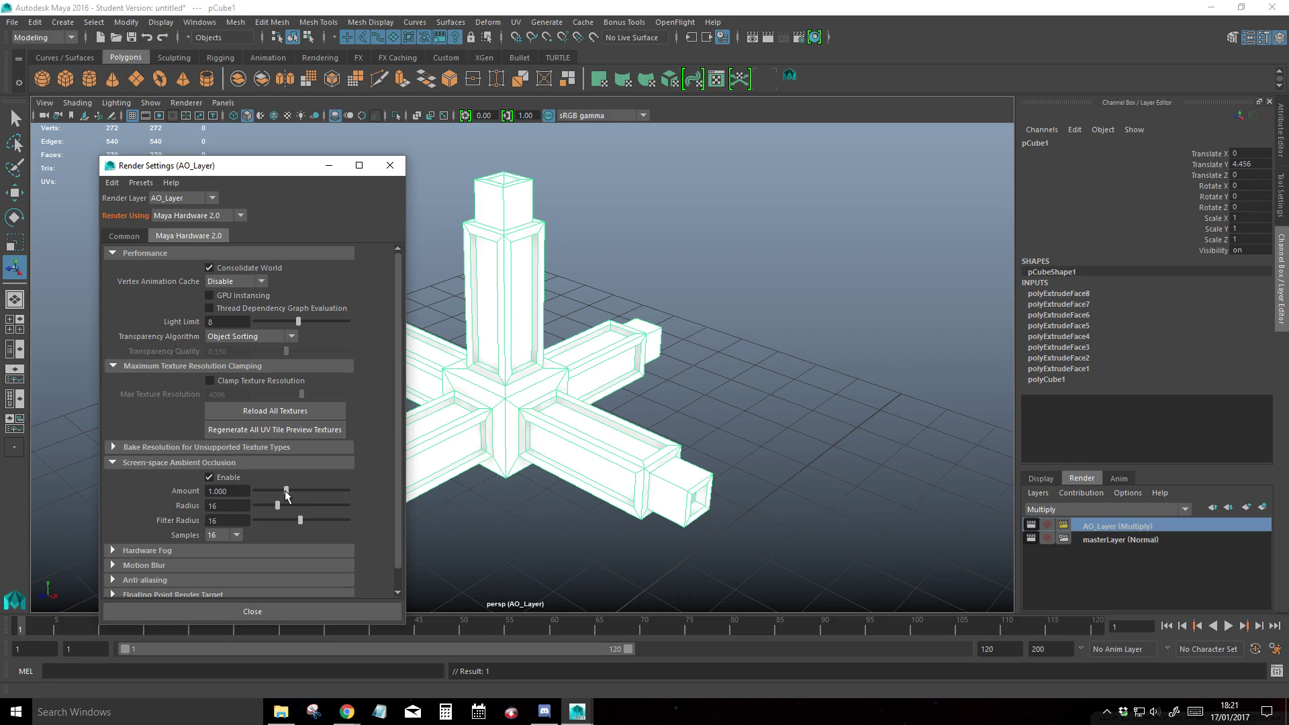
mouse_move(286, 491)
left_mouse_down()
mouse_move(312, 491)
mouse_move(208, 492)
mouse_move(222, 493)
left_mouse_up()
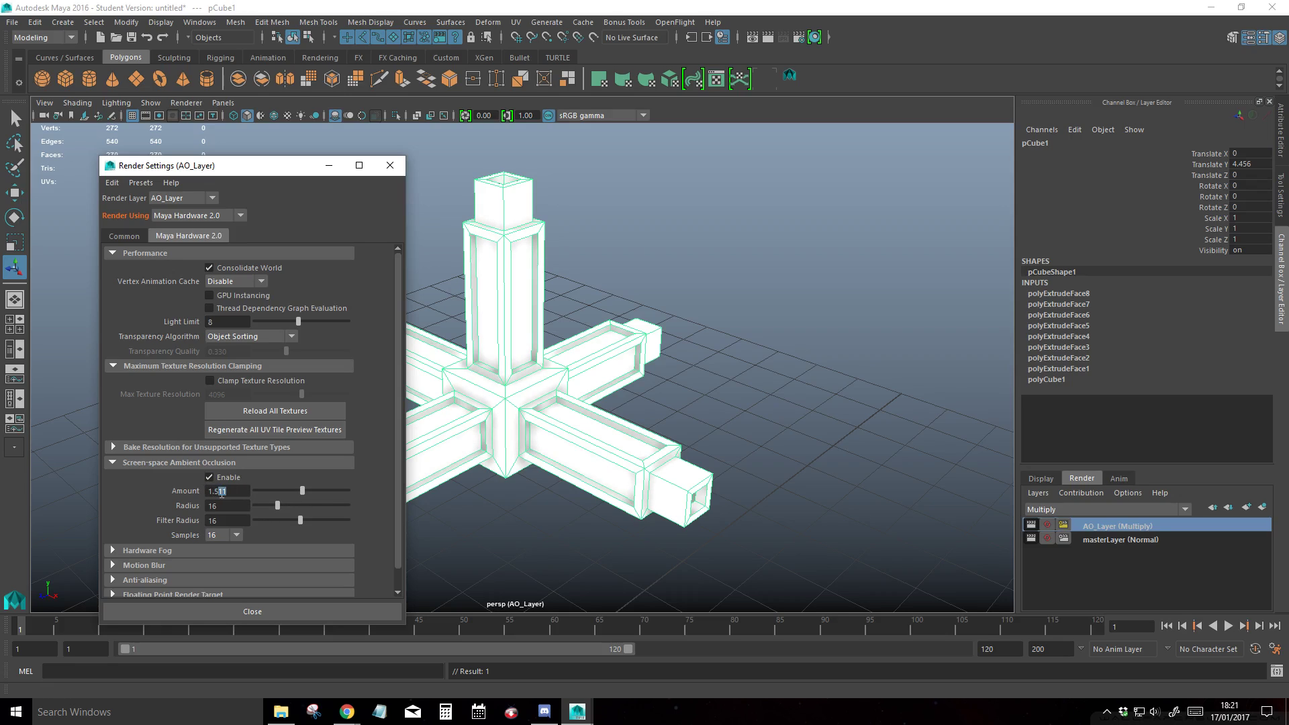
type("00")
key("Return")
type("24")
key("Return")
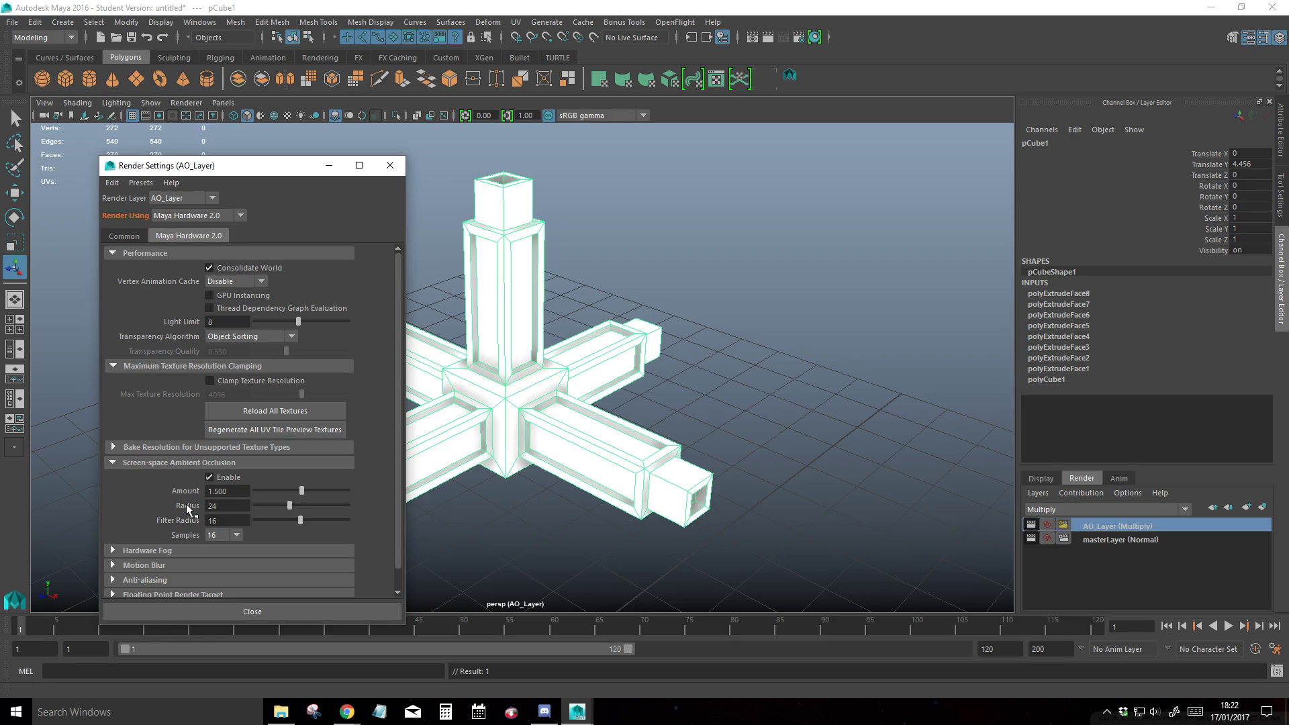
Set ambient occlusion Filter Radius to 32 and Samples to 16.
left_click_drag(217, 520, 200, 520)
type("32")
key("Return")
left_click(222, 535)
left_click(222, 537)
left_click(222, 557)
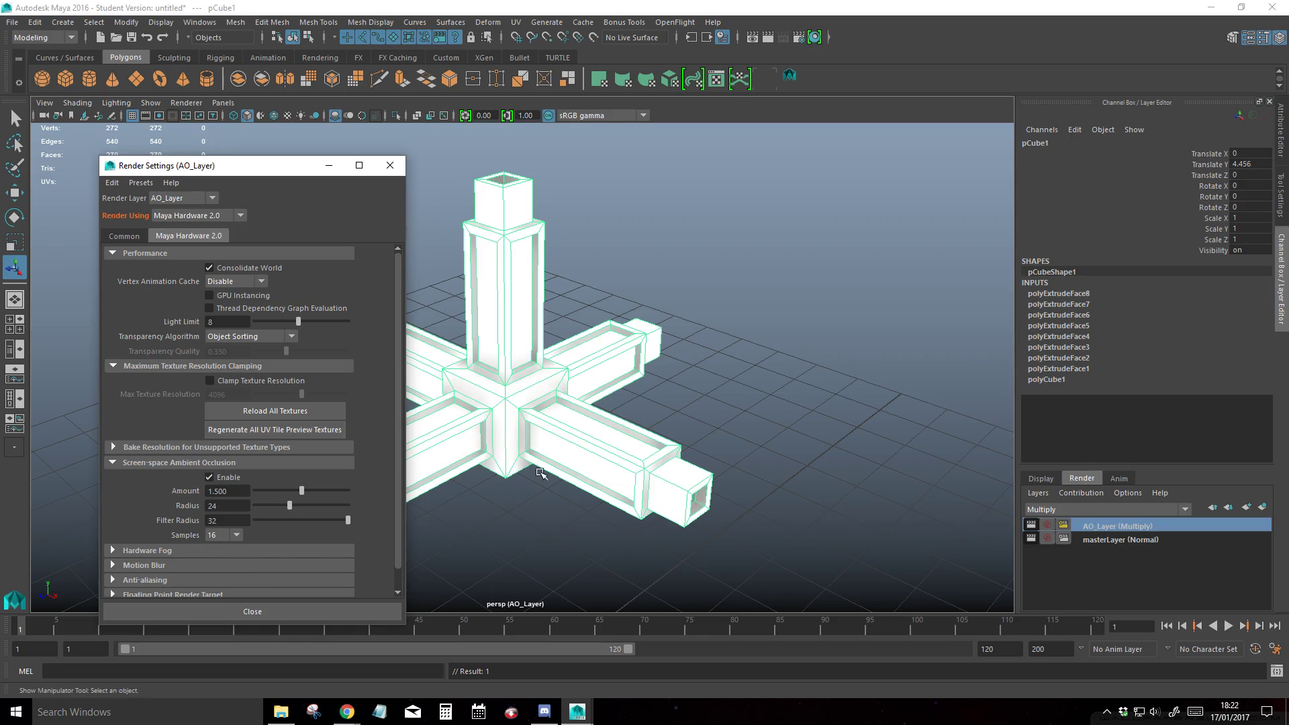
left_click(235, 535)
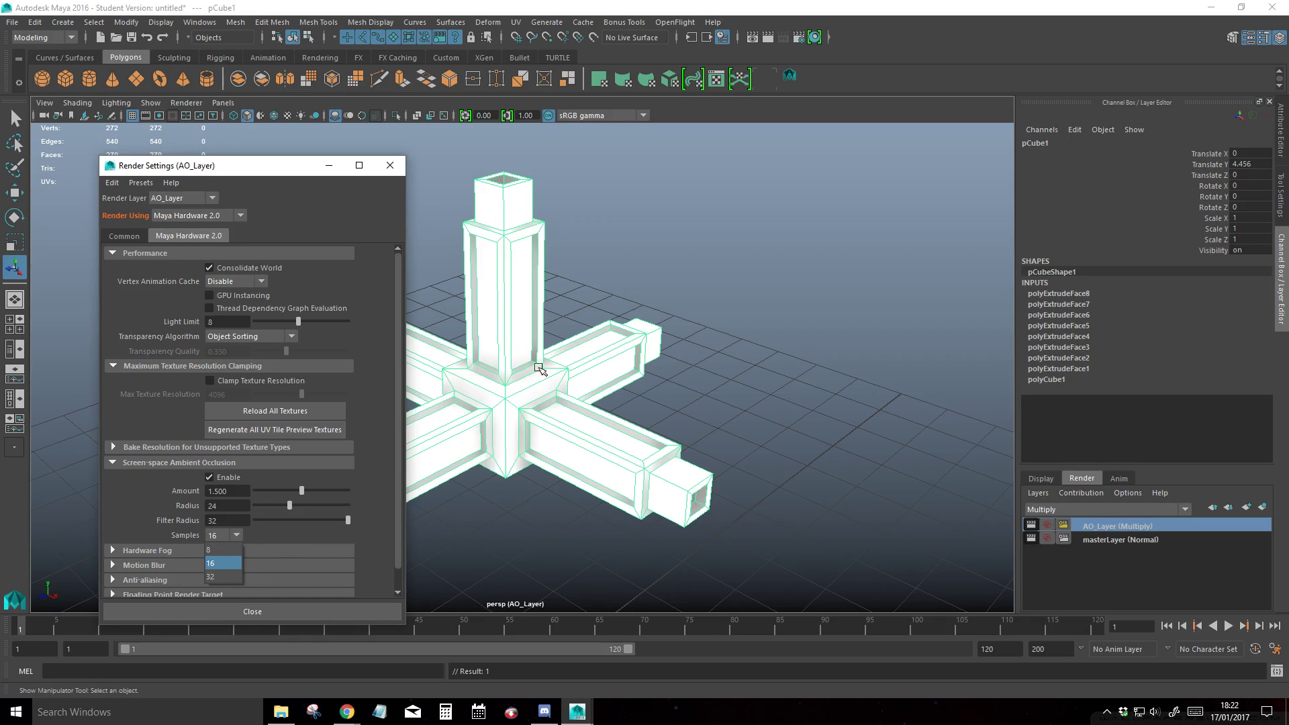
left_click(233, 535)
scroll(204, 569, "down", 1)
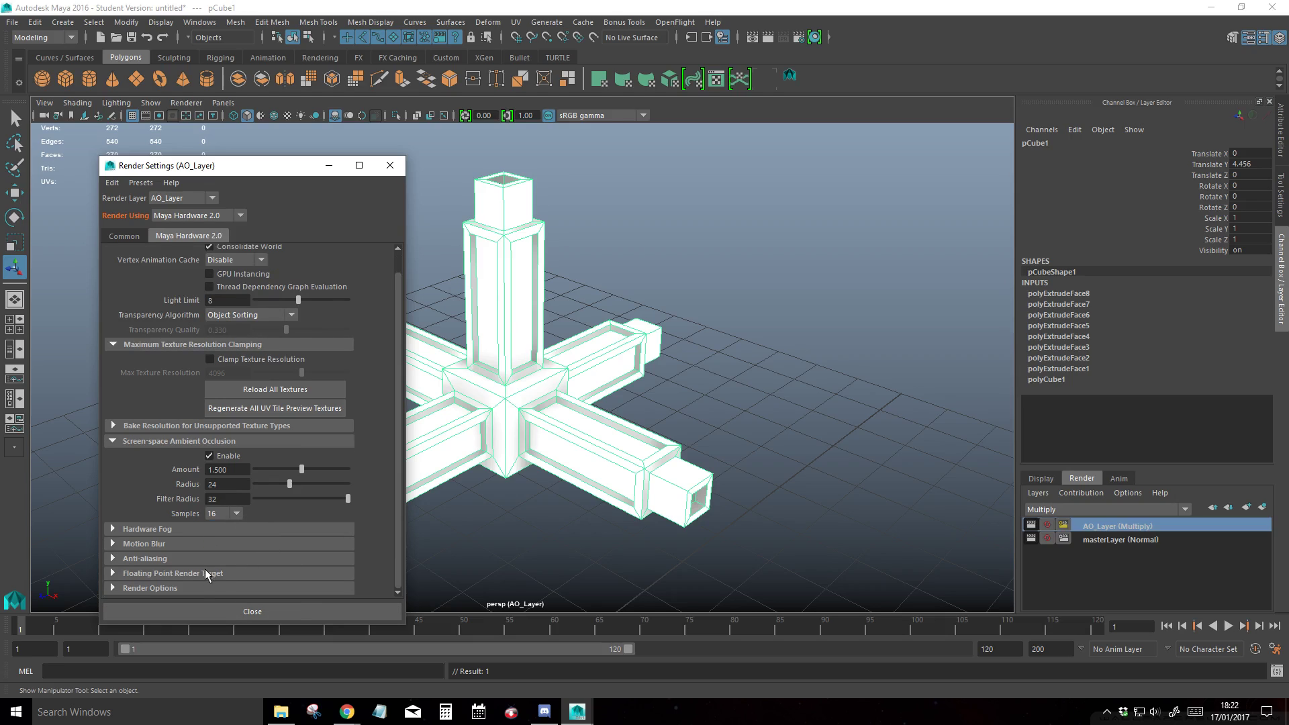
left_click(129, 237)
Switch the render settings to masterLayer, close the Render Settings window, and minimize the Render View.
left_click(212, 199)
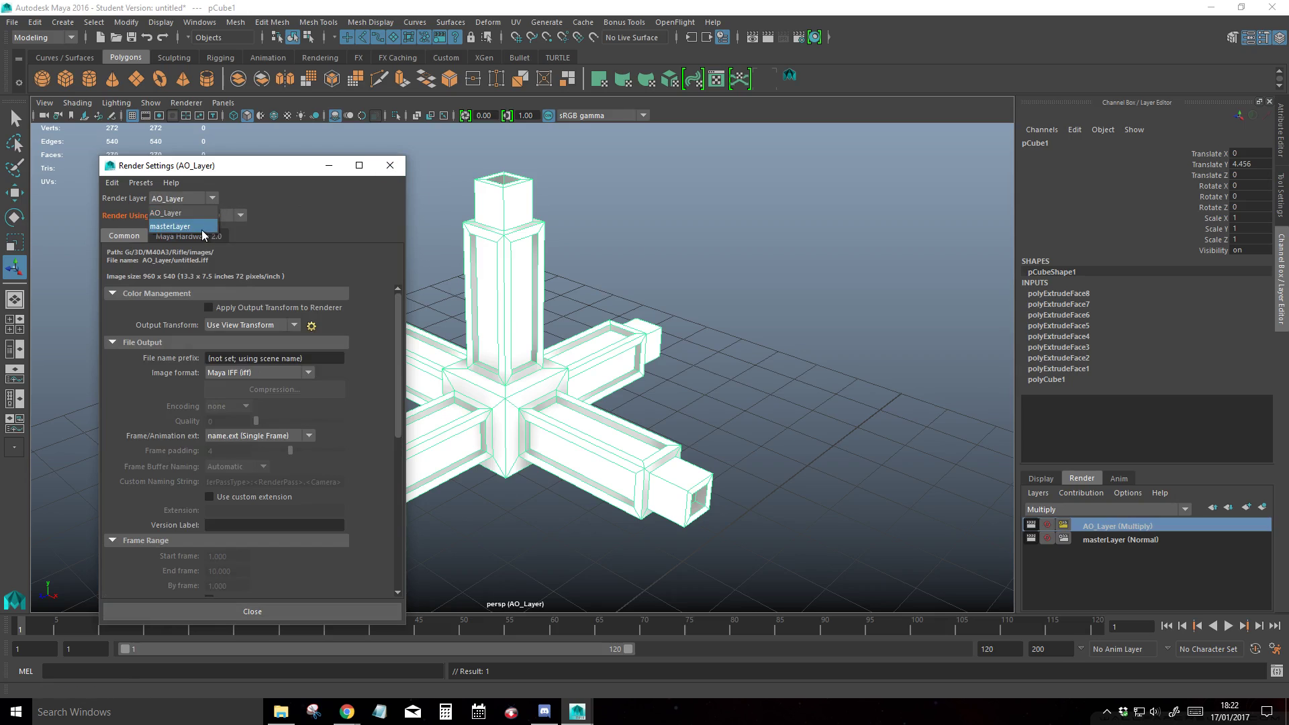
left_click(195, 226)
left_click(390, 165)
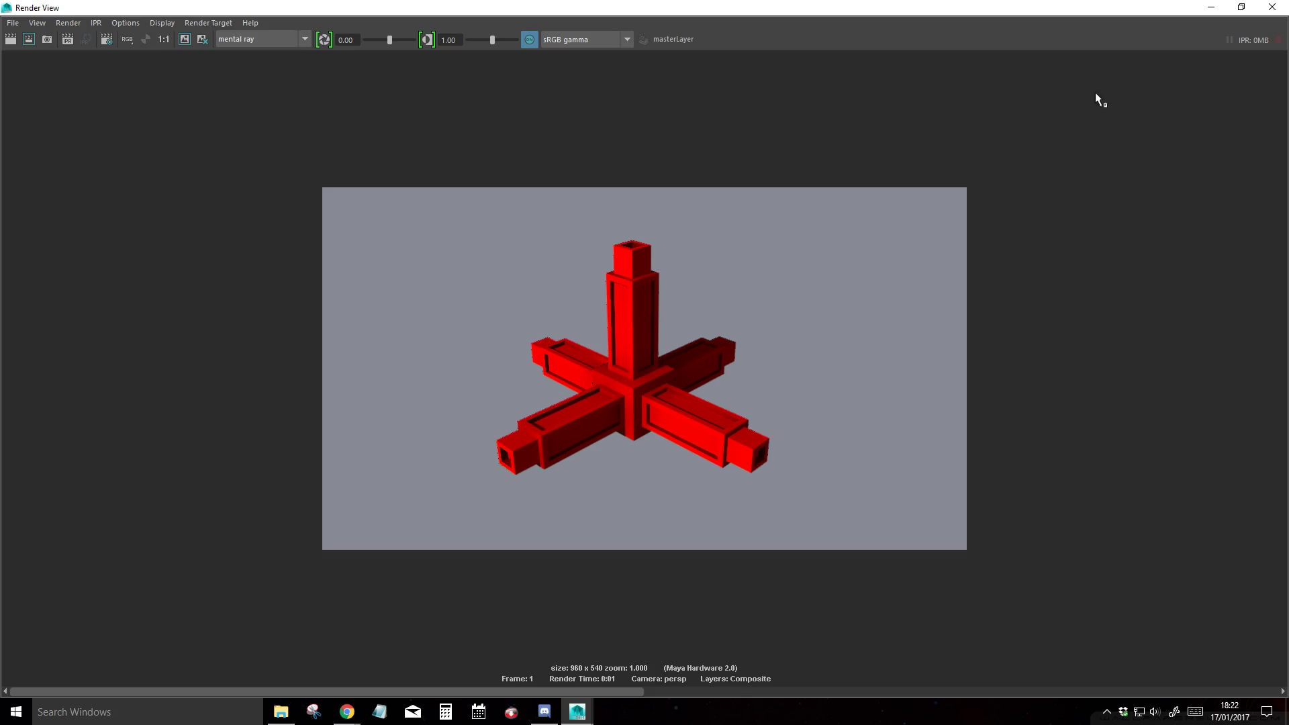
left_click(1210, 8)
In Render Settings for AO_Layer, set Maya Hardware 2.0 screen-space ambient occlusion Amount to 0.9, then close.
left_click(811, 39)
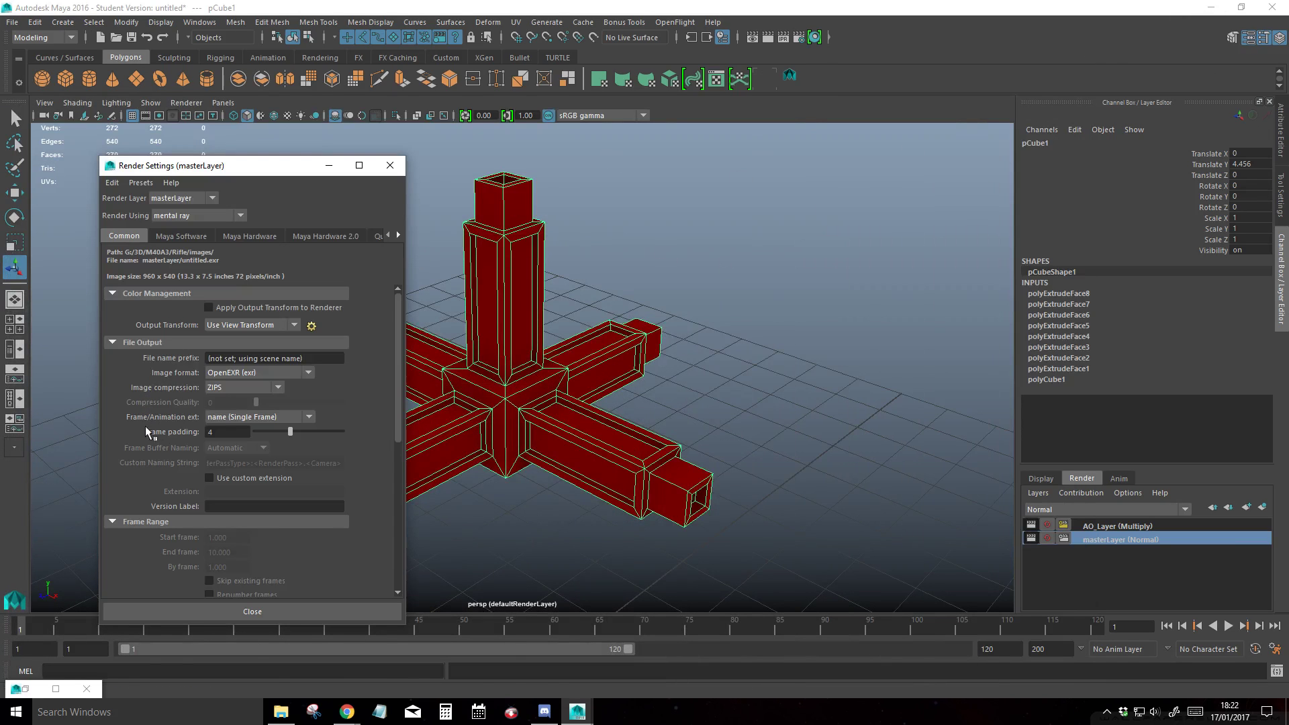
left_click(196, 200)
left_click(173, 213)
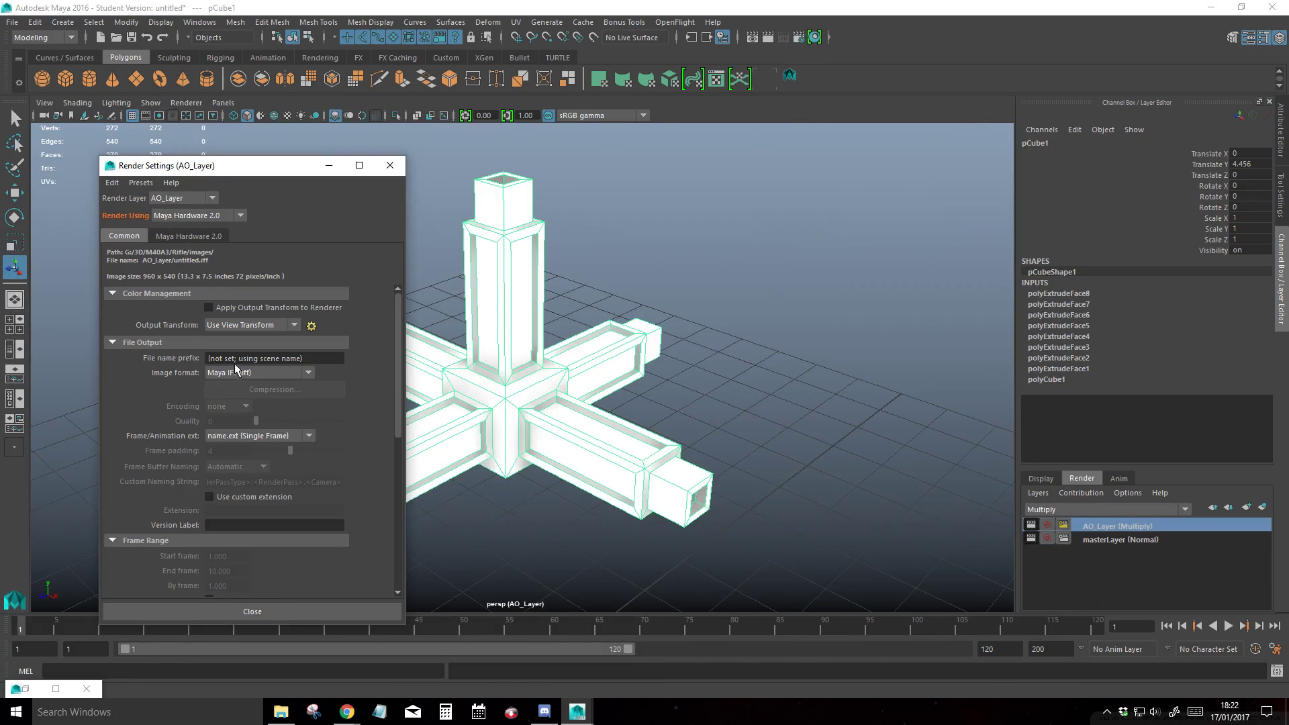
scroll(235, 364, "down", 5)
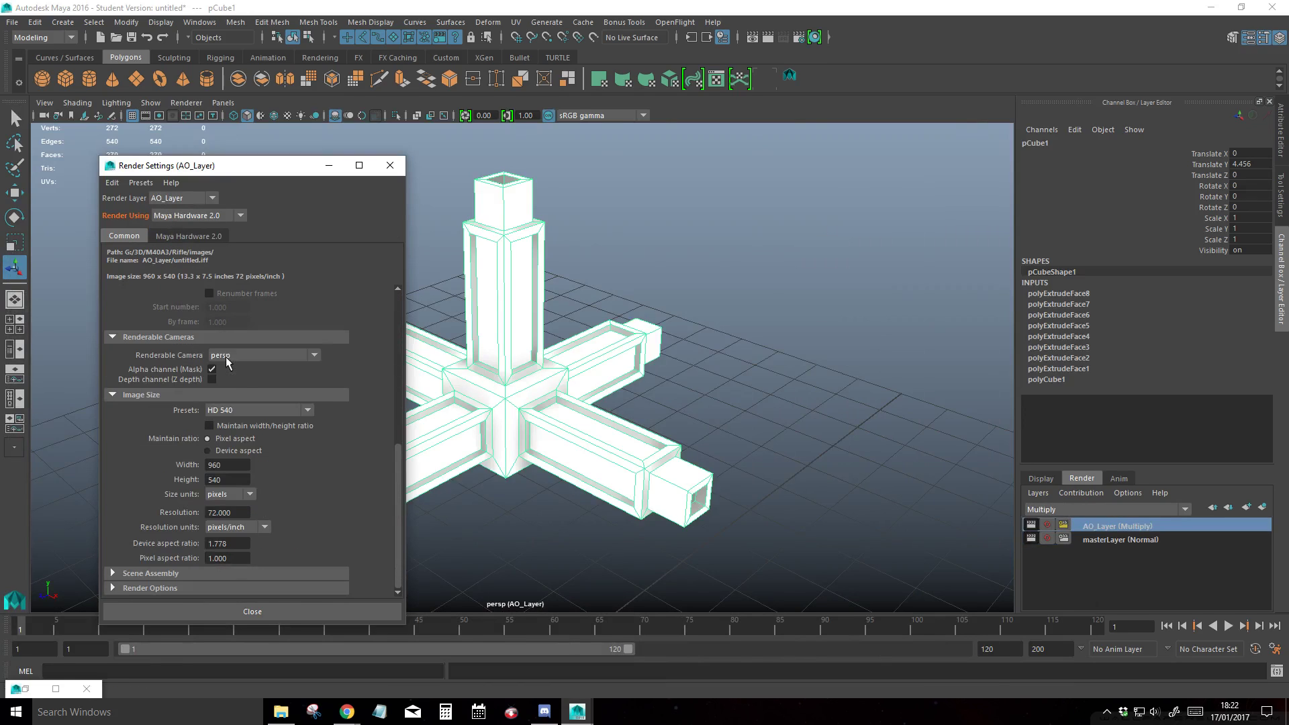
left_click(179, 237)
left_click(117, 461)
scroll(117, 462, "down", 1)
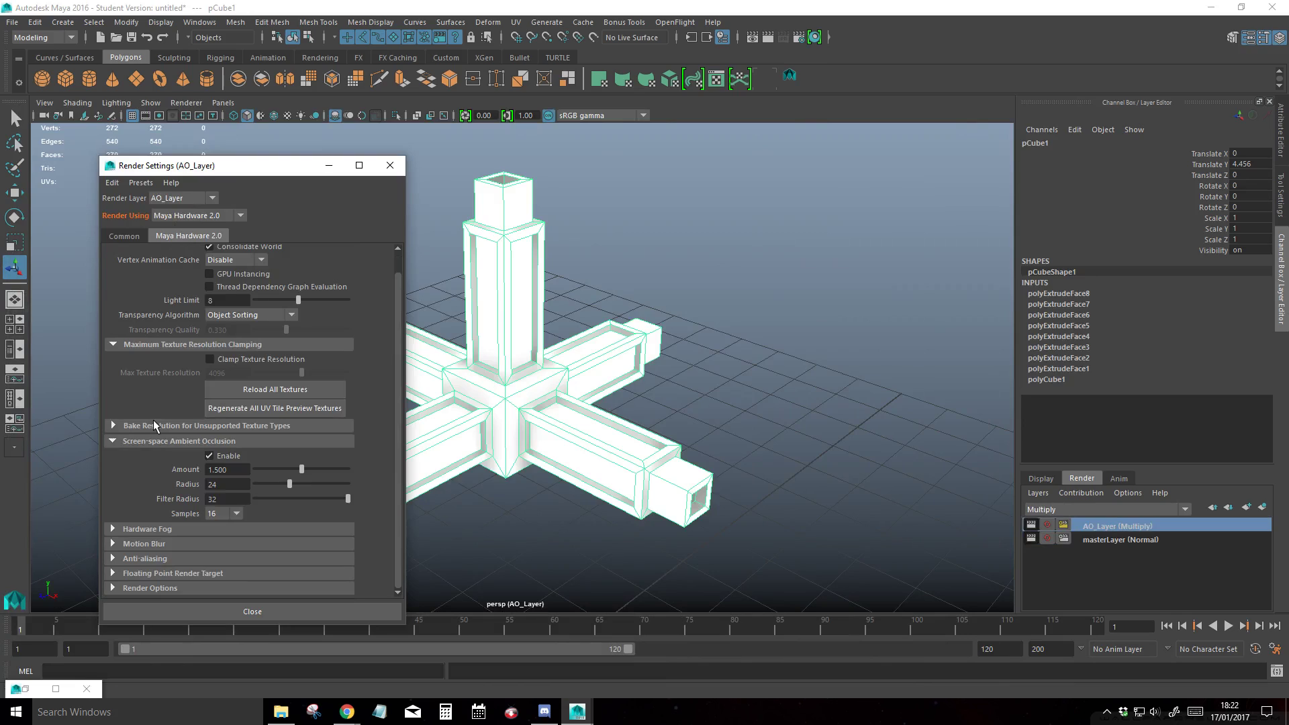
left_click_drag(226, 469, 208, 470)
type("0.9")
key("Return")
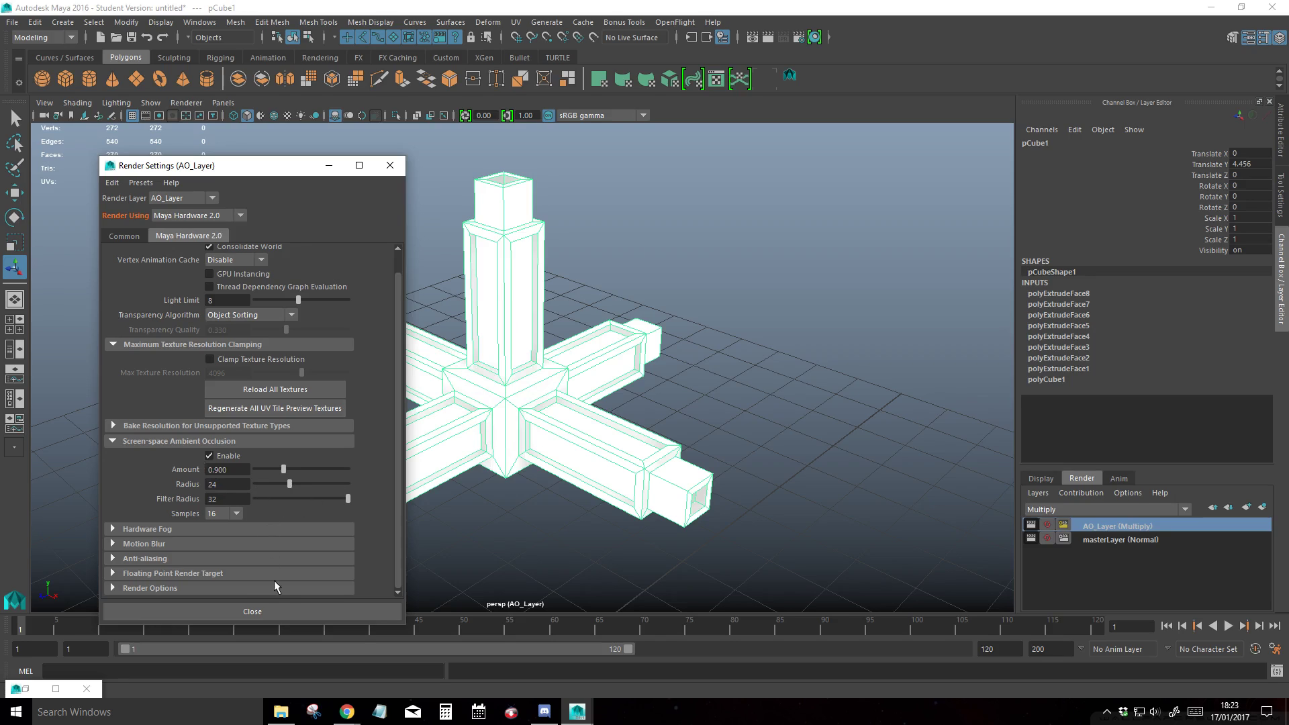
left_click(255, 611)
left_click(278, 389)
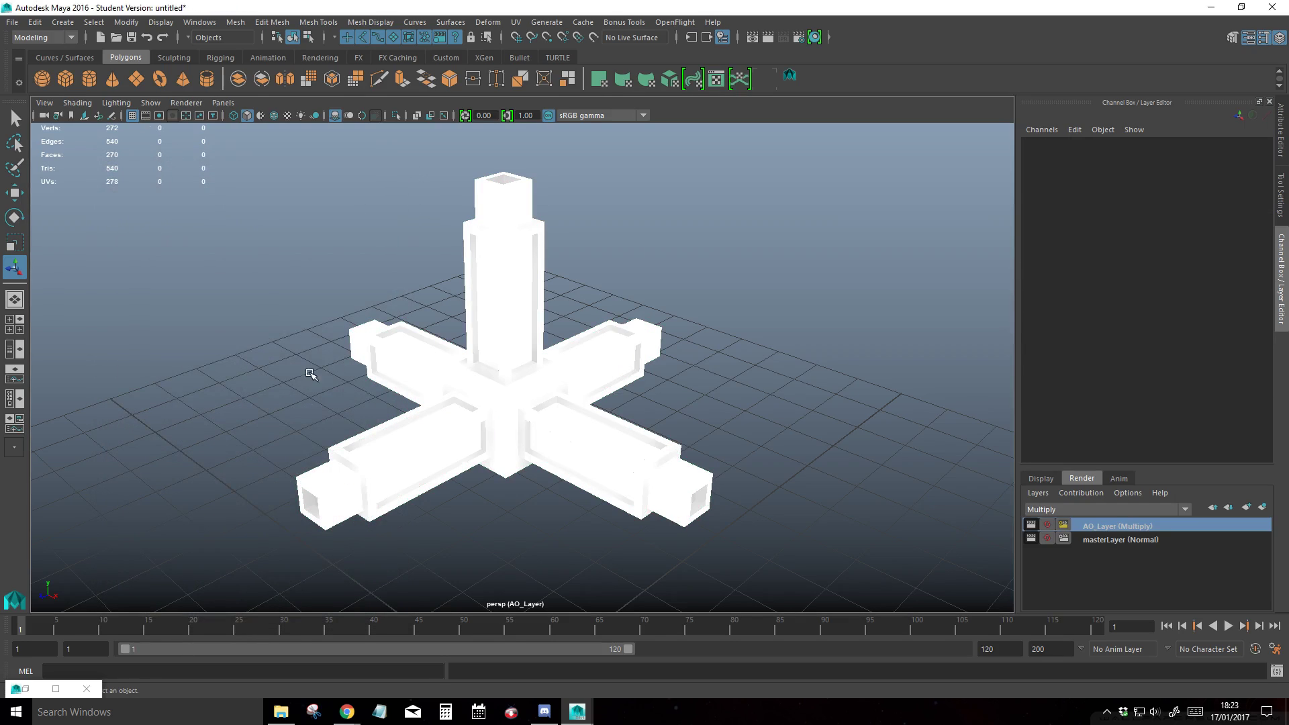